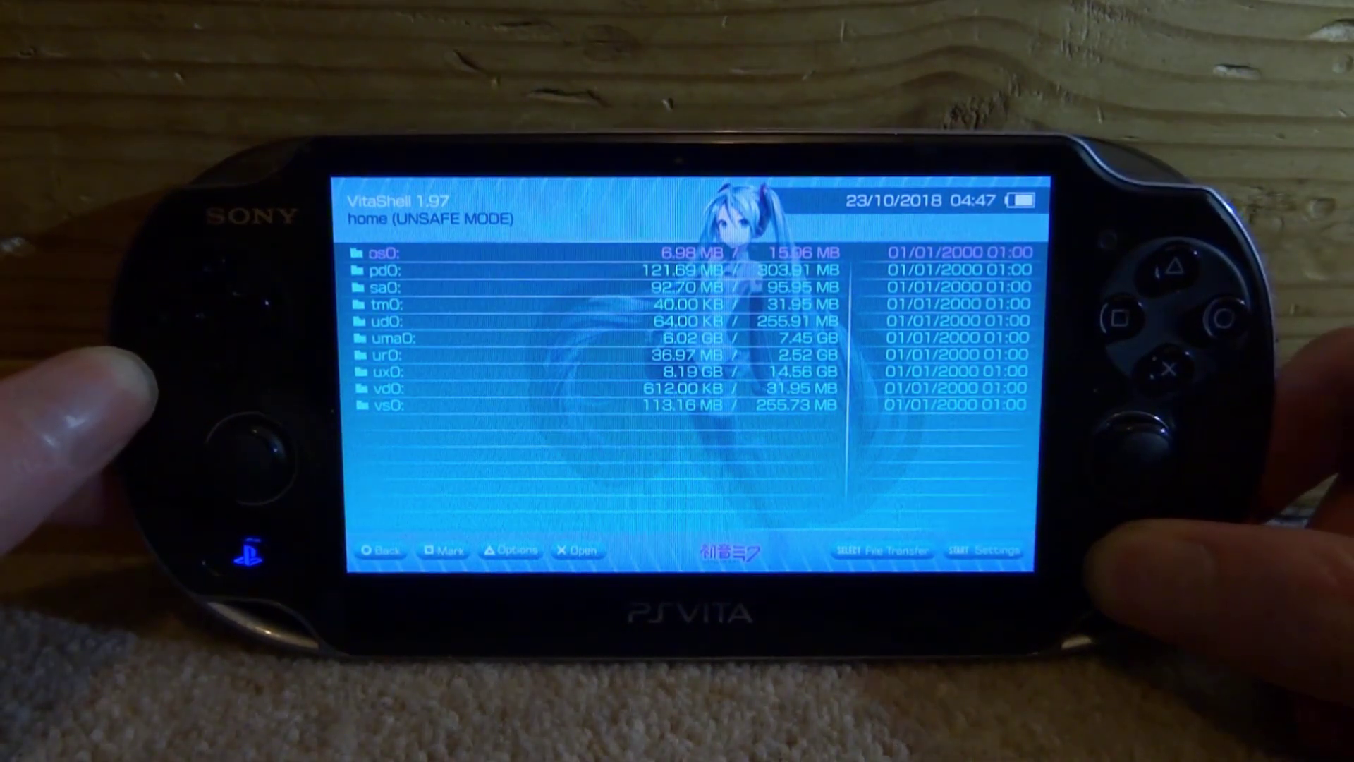
- Press SELECT in VitaShell to start USB connection mode with the PC
key("Select")
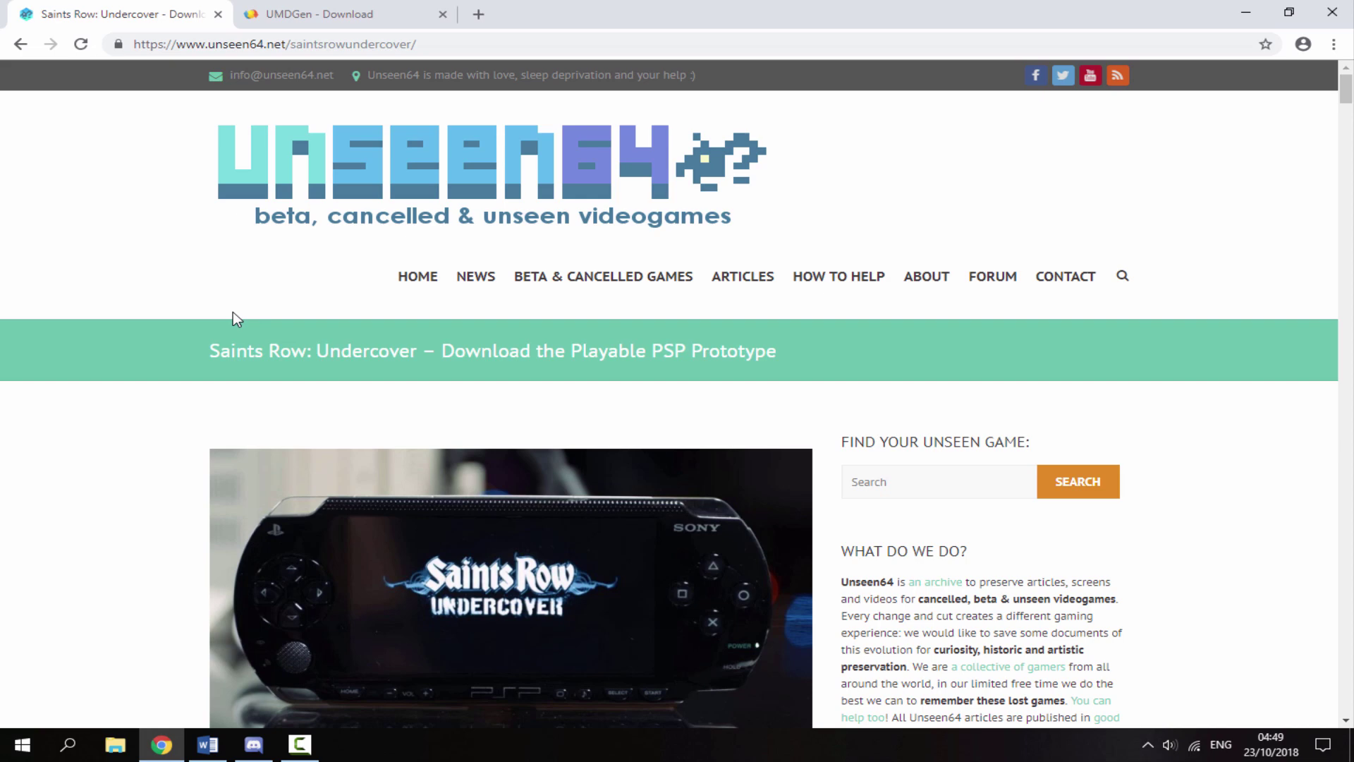
- Scroll to the Saints Row Undercover download links and open the mega.nz mirror in a background tab
scroll(308, 318, "down", 5)
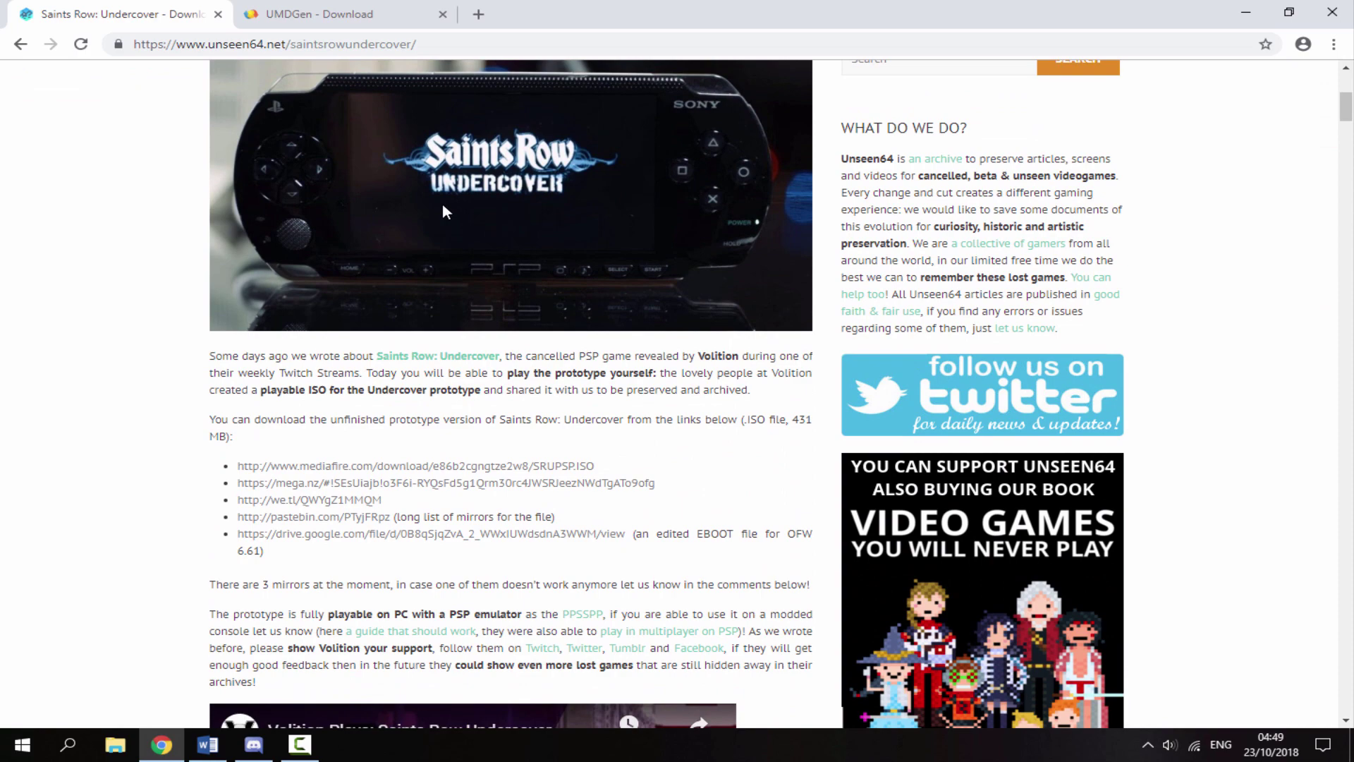
scroll(459, 204, "down", 3)
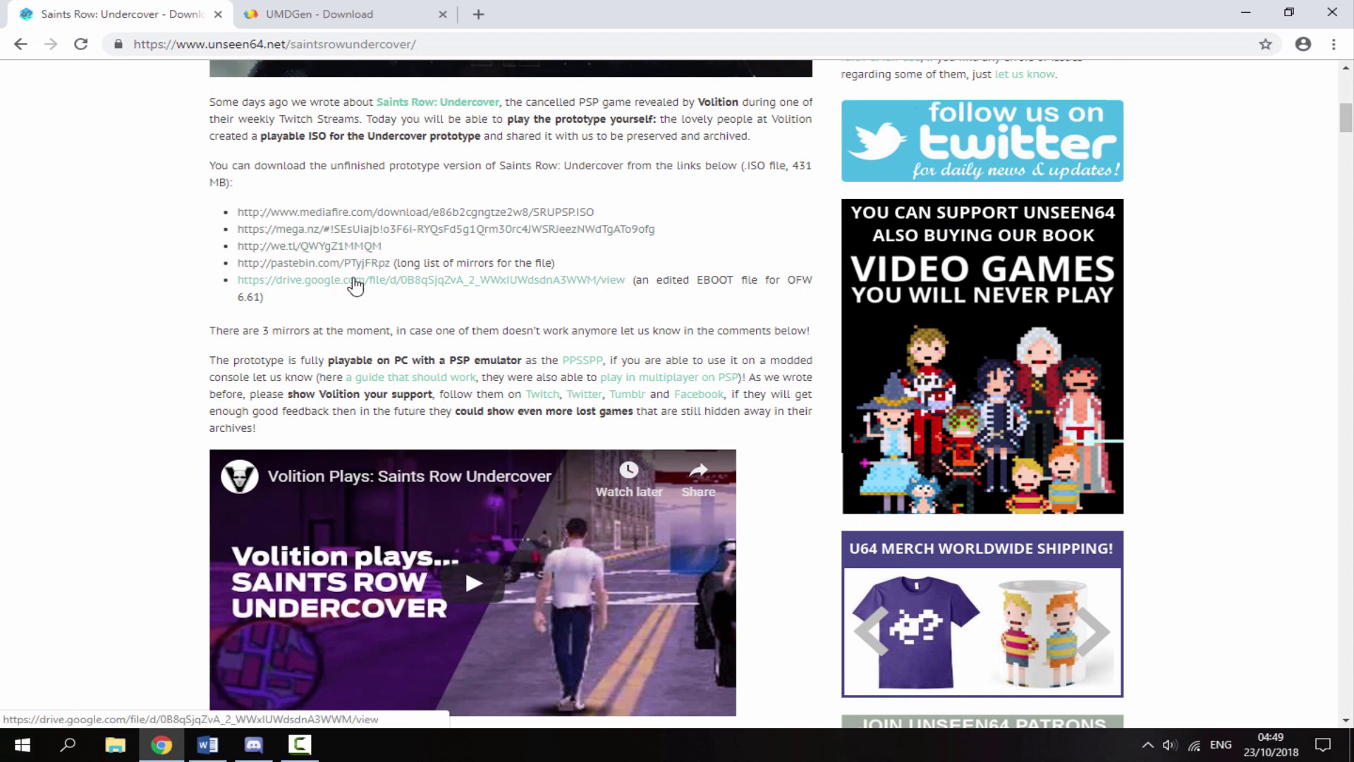
middle_click(317, 230)
- Start downloading SRUPSP.iso from MEGA, dismiss the storage prompt, then pause the transfer
left_click(280, 21)
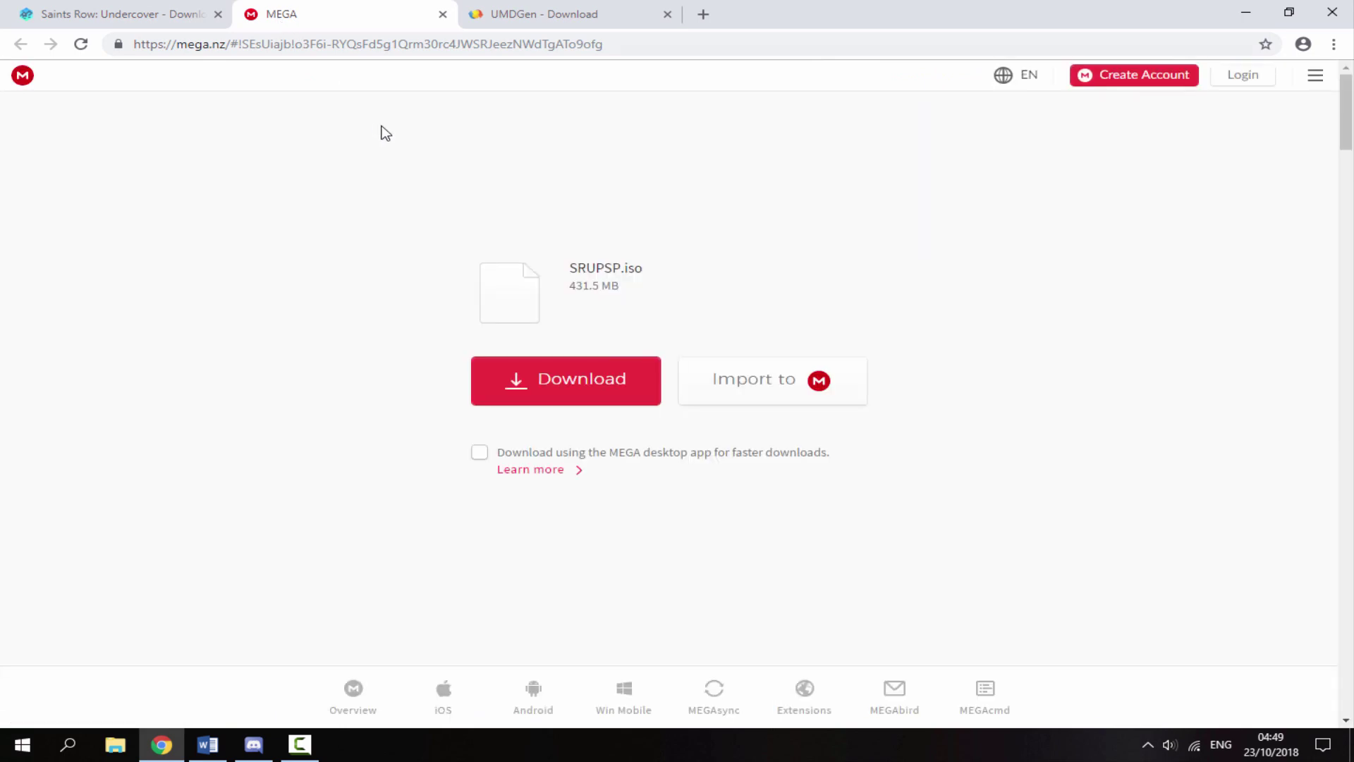
left_click(589, 381)
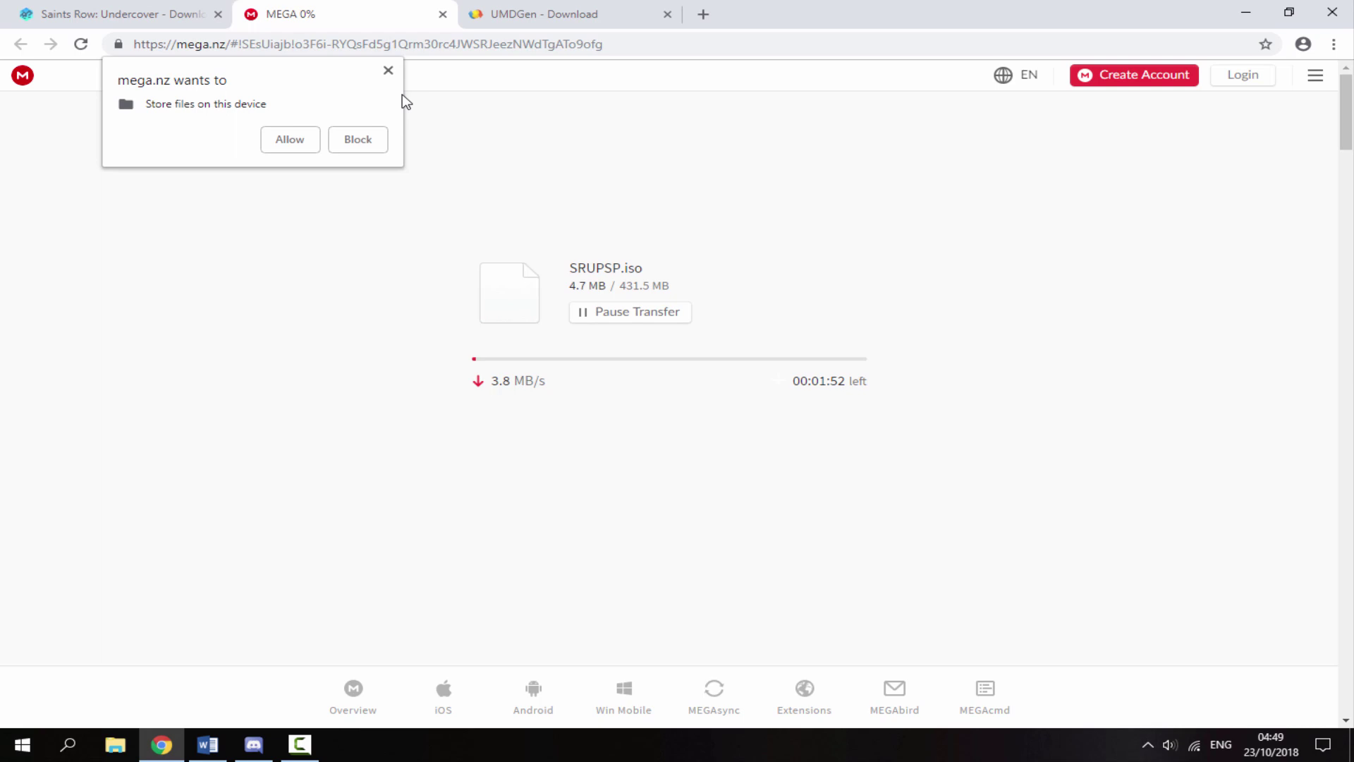
left_click(387, 71)
left_click(639, 317)
- Close the MEGA tab and download UMDGen_v4.00.rar from LO4D's UK mirror
left_click(440, 17)
left_click(760, 144)
left_click(366, 14)
left_click(951, 302)
left_click(634, 329)
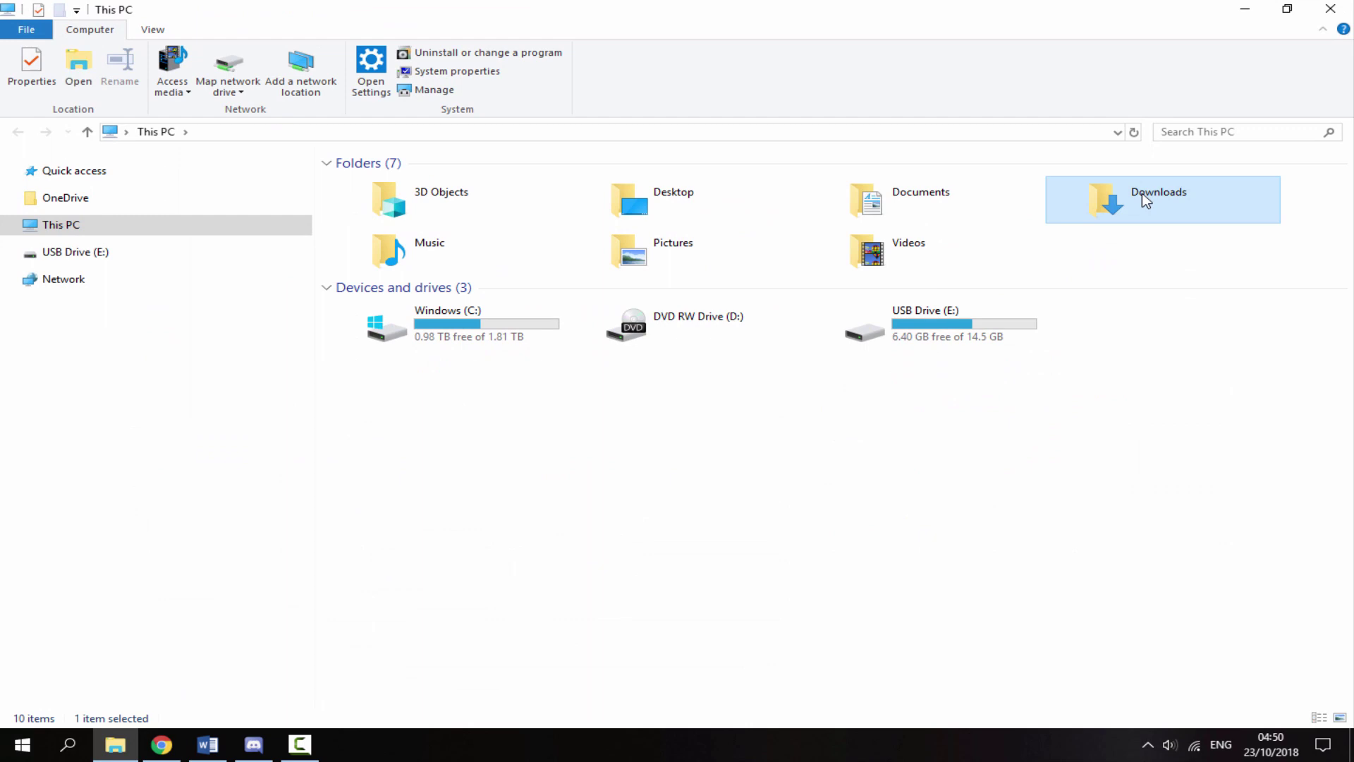
- Launch UMDGen.exe from UMDGen_v4.00.rar in Downloads and reposition its window
double_click(1145, 201)
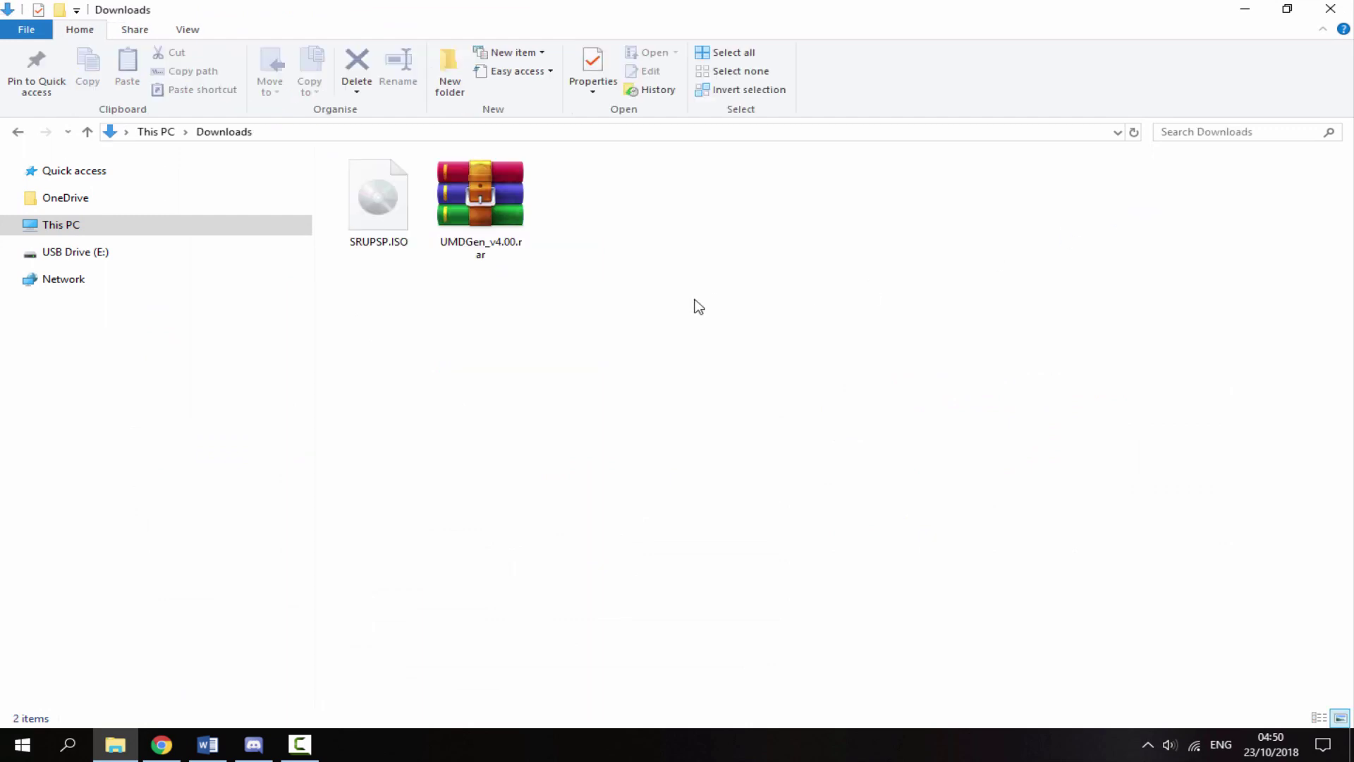
left_click(377, 212)
left_click_drag(484, 341, 497, 233)
double_click(493, 207)
double_click(366, 332)
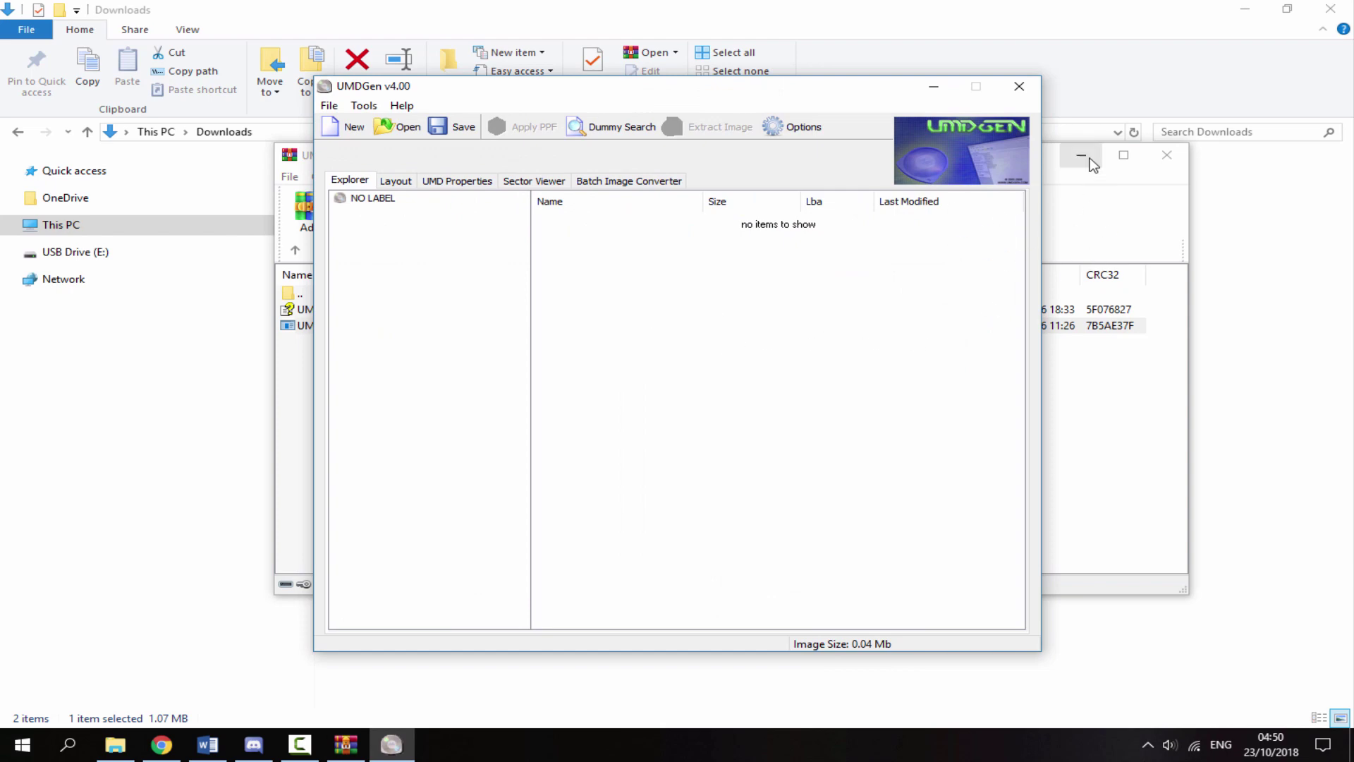
left_click(1081, 155)
left_click_drag(656, 93, 829, 134)
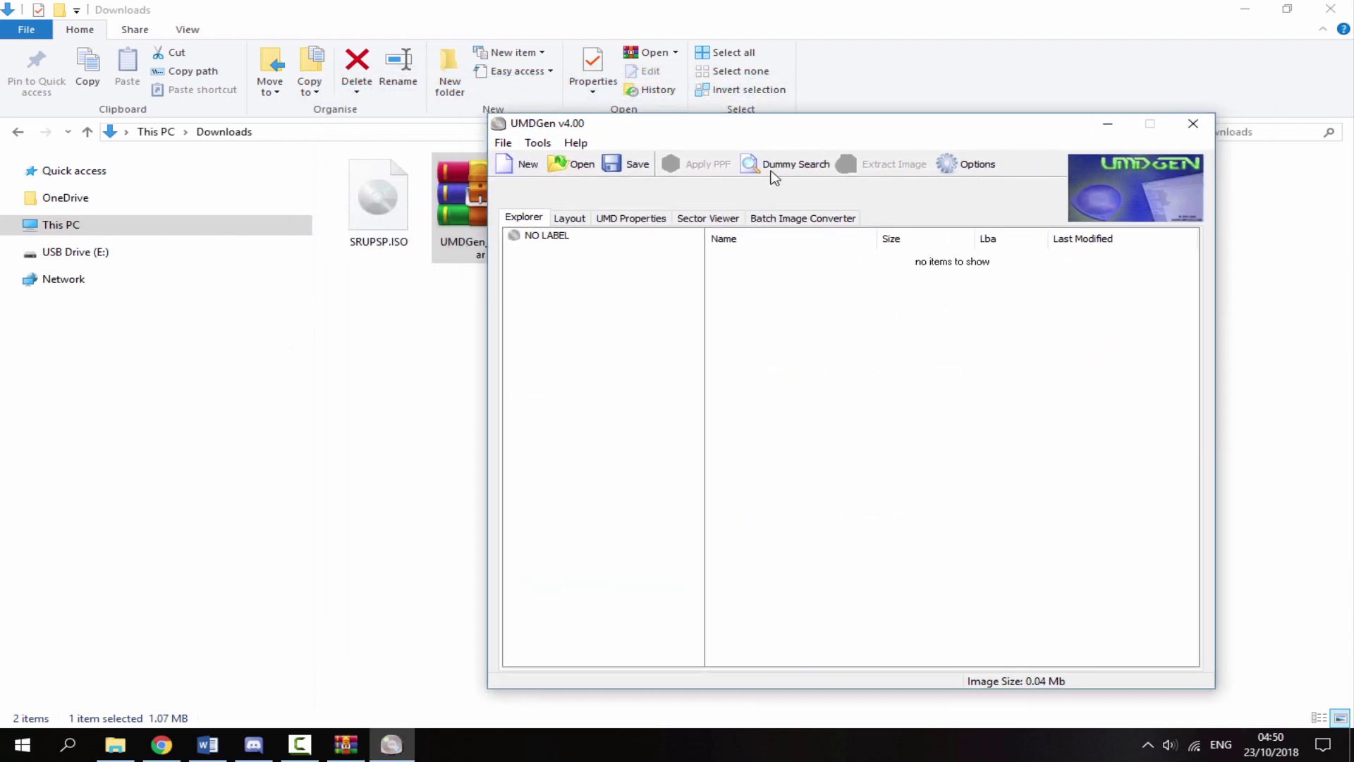
- Load SRUPSP.ISO into UMDGen and browse into its PSP_GAME/SYSDIR folder
left_click(570, 166)
left_click(762, 342)
left_click(1070, 513)
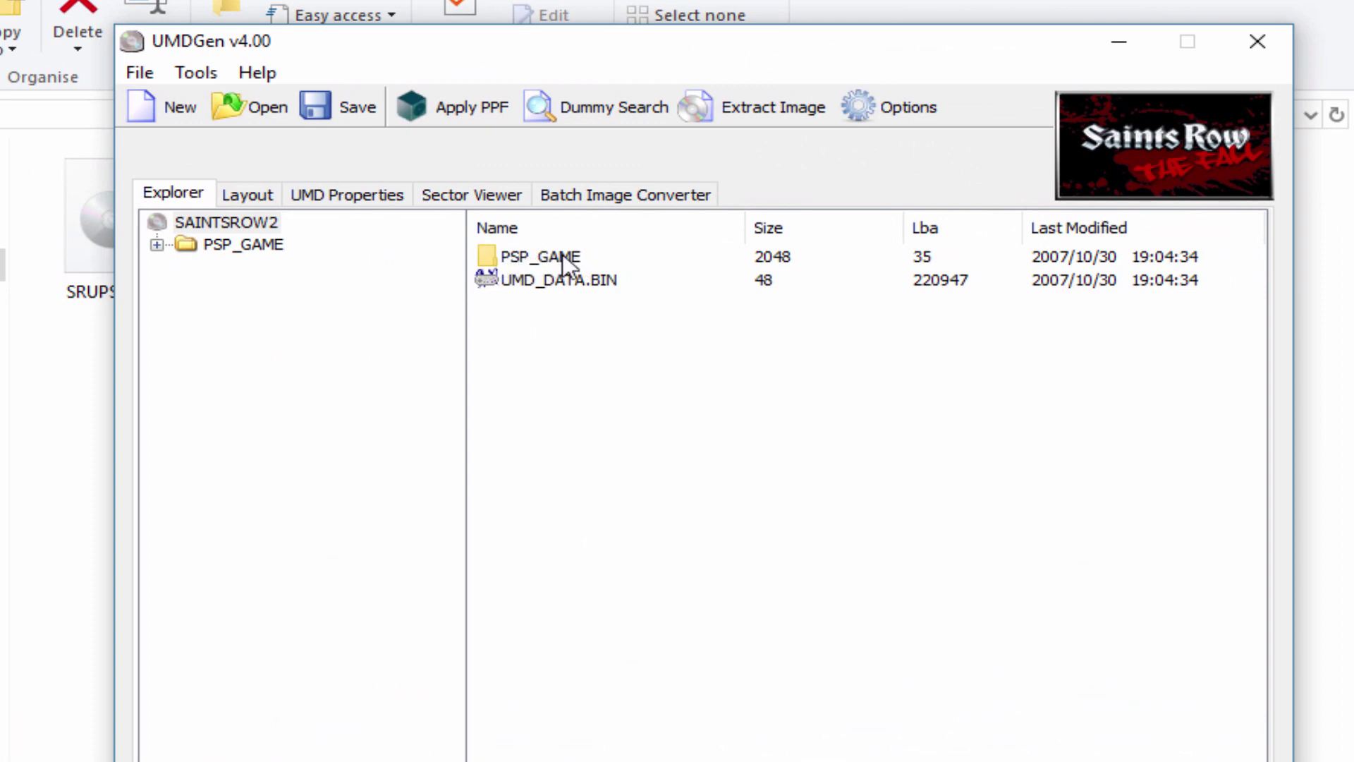
double_click(561, 255)
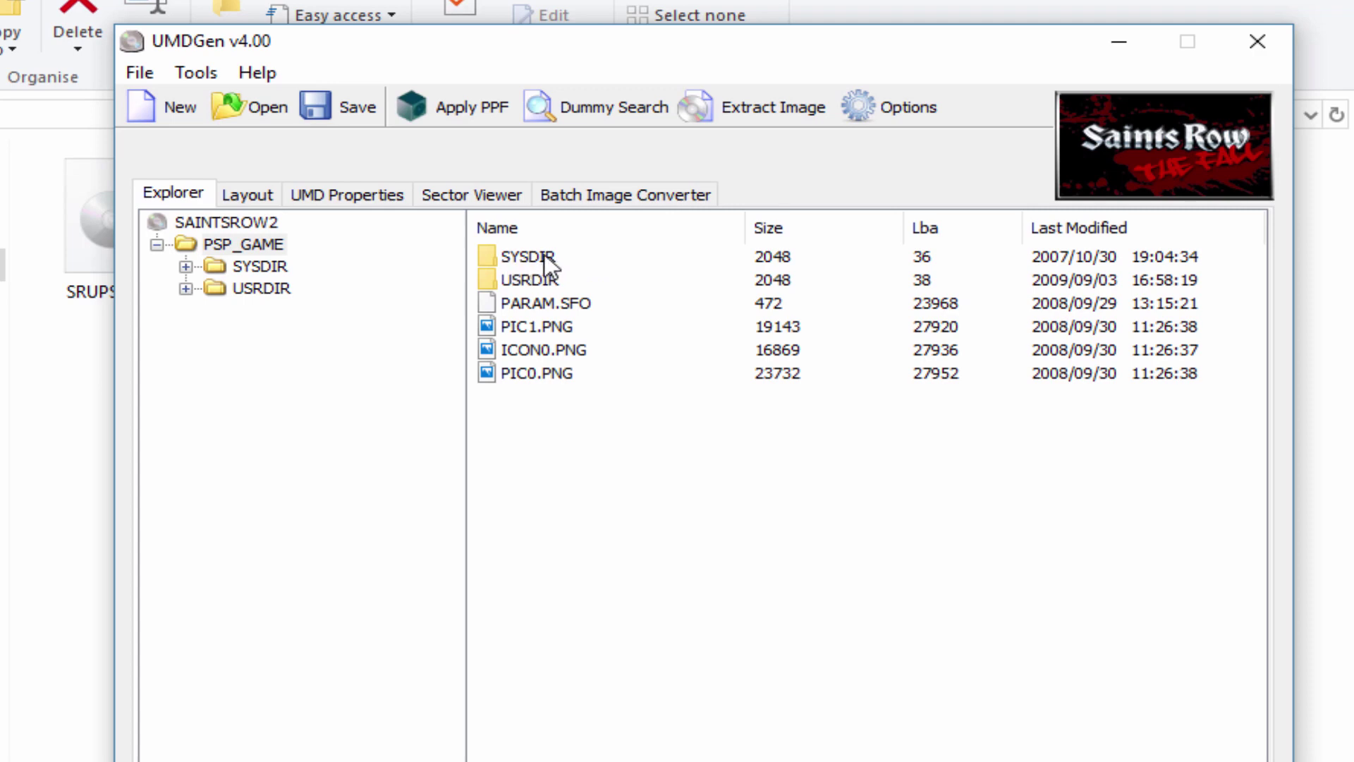
double_click(536, 257)
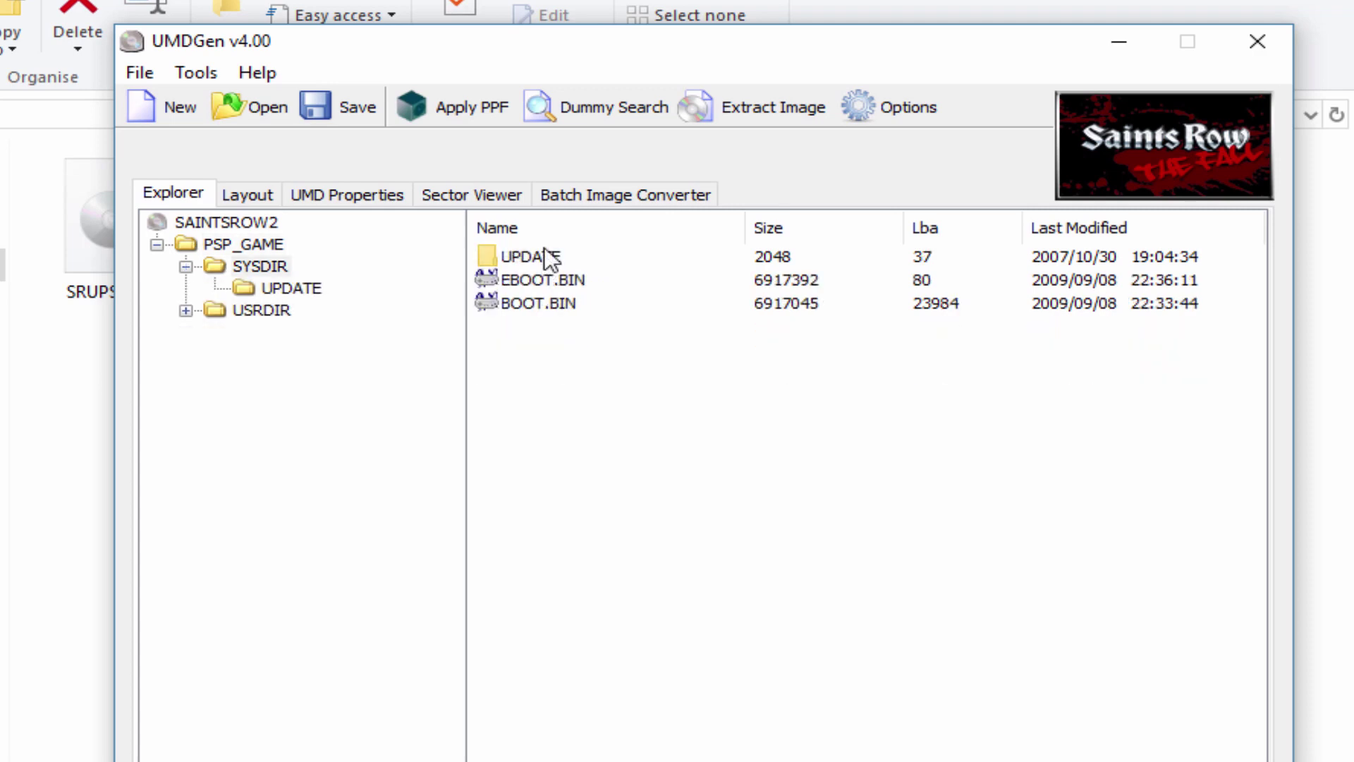
- Extract BOOT.BIN from the image's SYSDIR into the Downloads folder
left_click(534, 305)
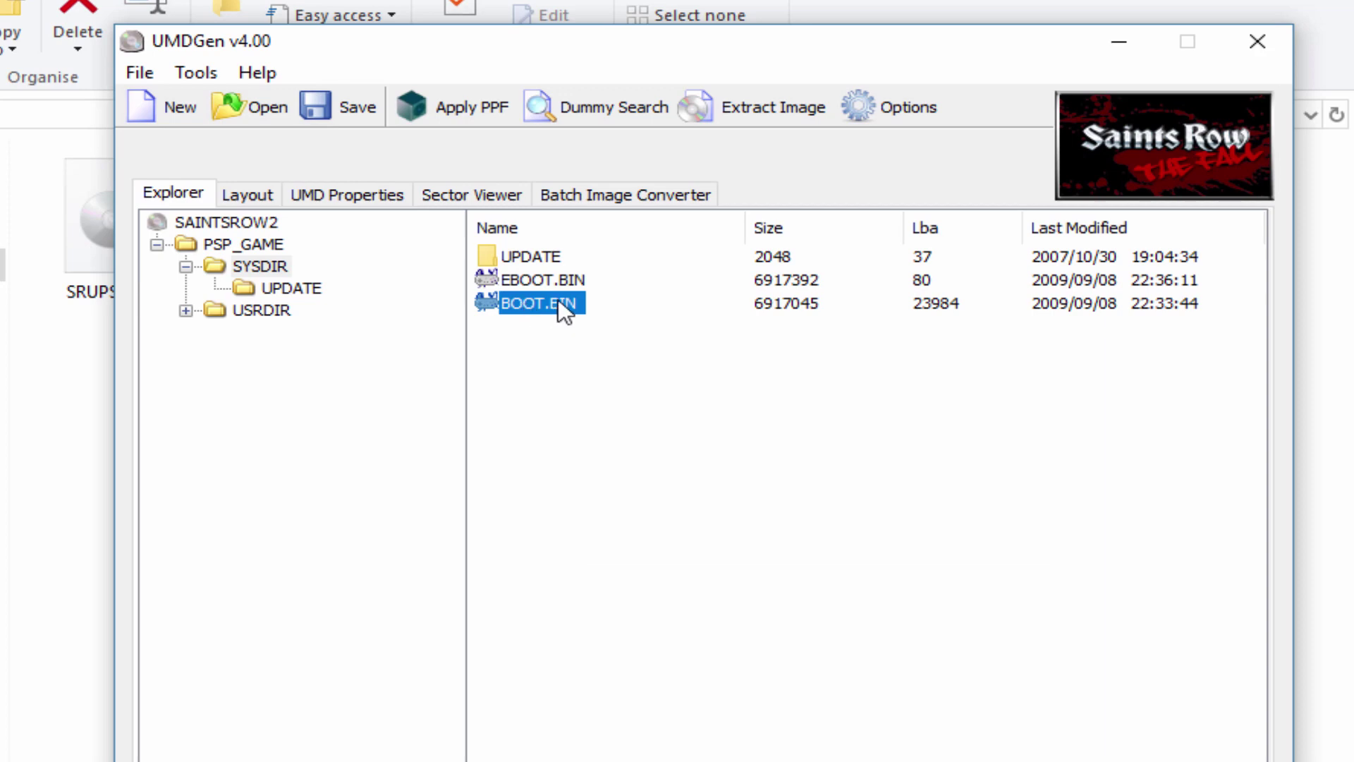
right_click(558, 302)
left_click(663, 509)
left_click(737, 679)
- Delete EBOOT.BIN from the image's SYSDIR folder
left_click(543, 280)
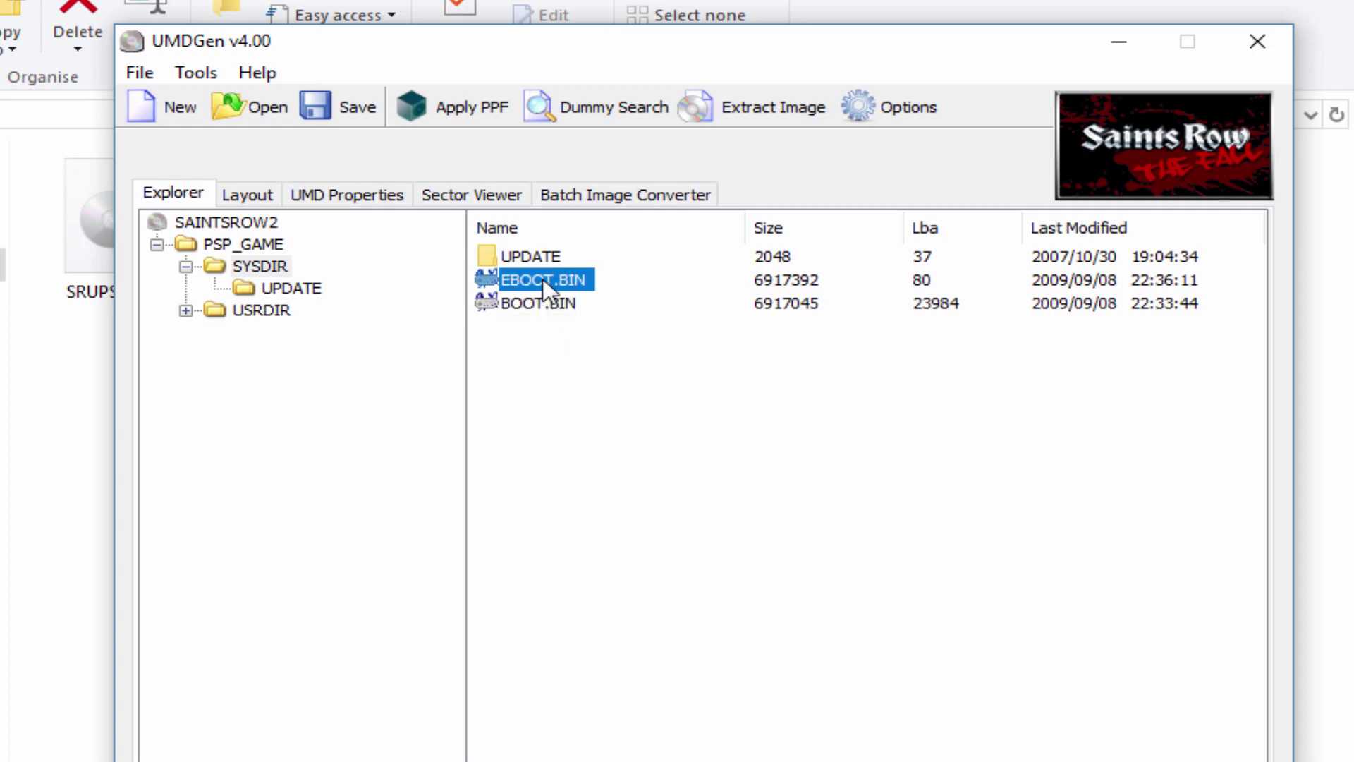
right_click(543, 278)
left_click(591, 350)
- Rename the extracted BOOT.BIN in Downloads to EBOOT.BIN by adding an E
left_click(1119, 41)
left_click(468, 245)
right_click(467, 224)
left_click(547, 756)
left_click(405, 292)
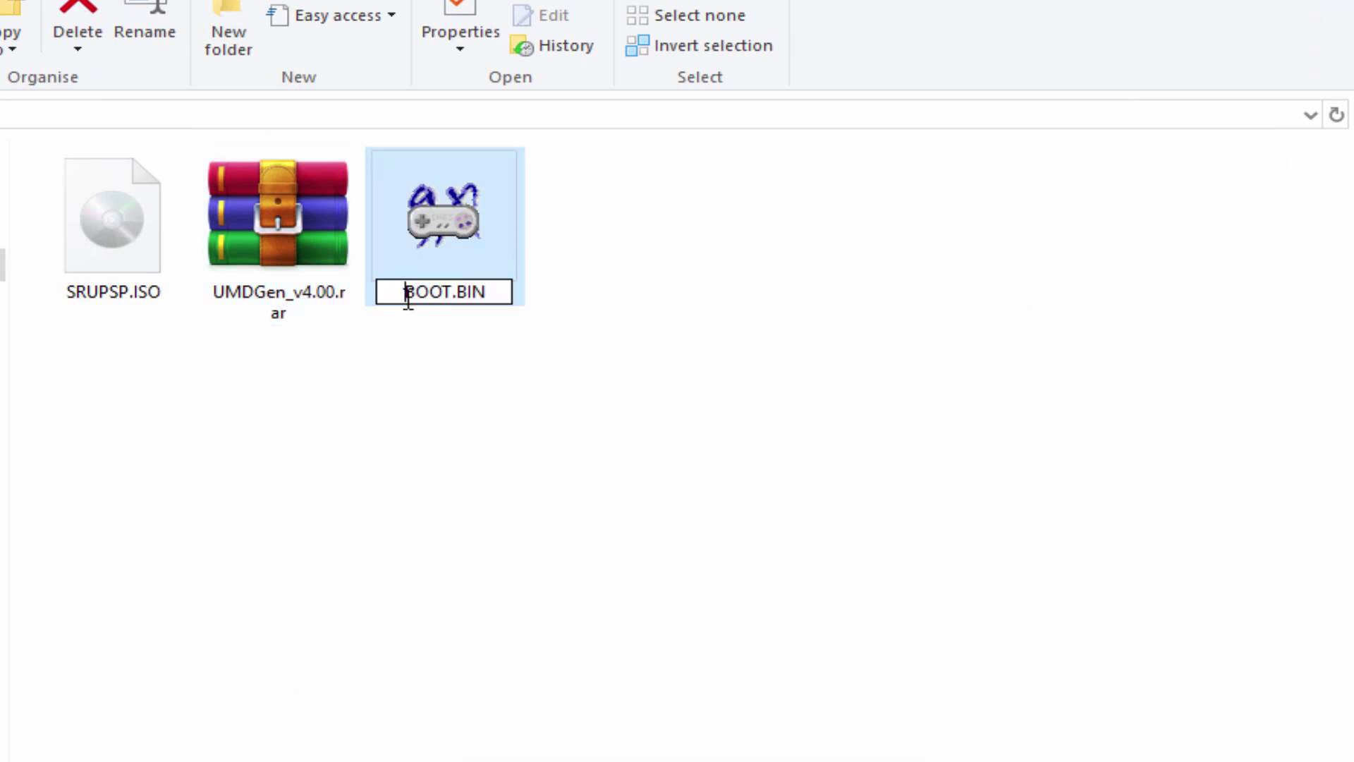
type("E")
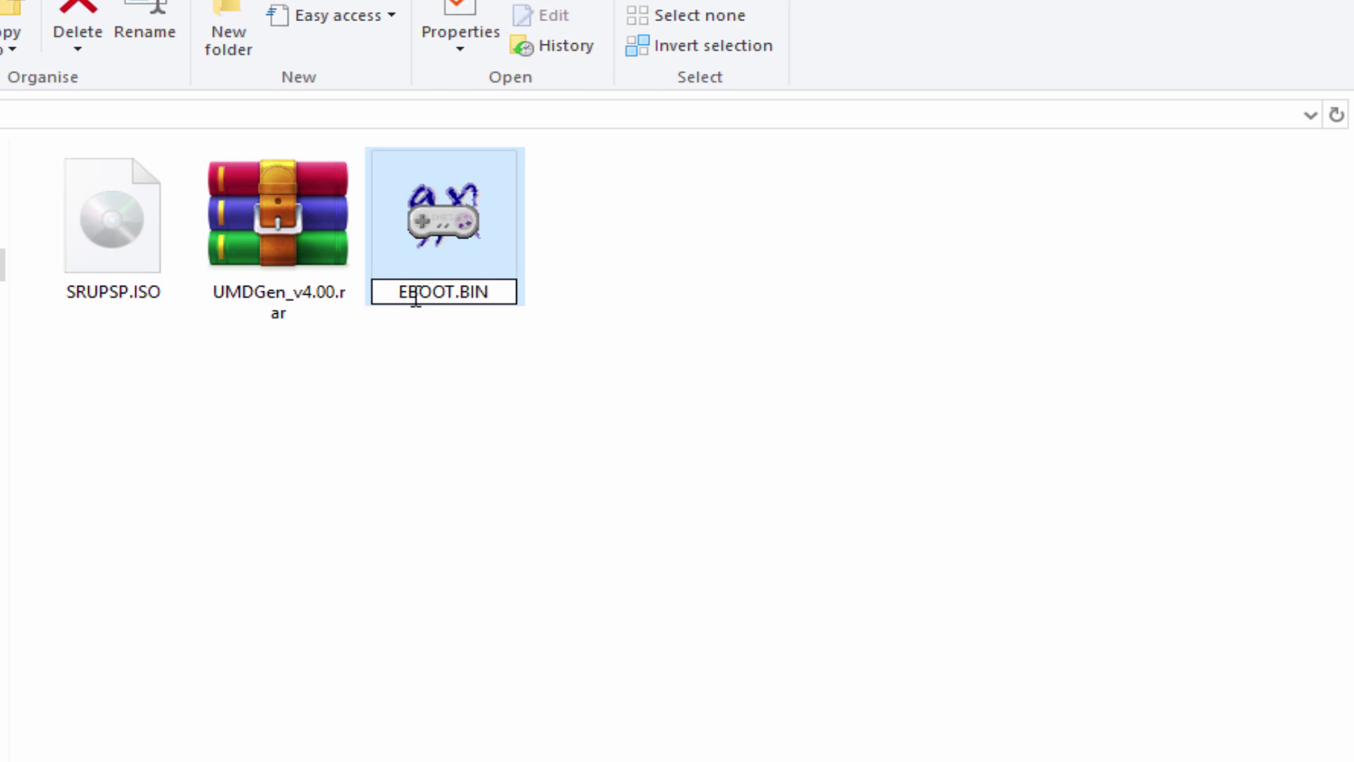
key("Return")
key("alt+Tab")
- Add the renamed EBOOT.BIN from Downloads into the image's SYSDIR folder
right_click(629, 393)
mouse_move(678, 402)
left_click(1178, 478)
left_click(539, 393)
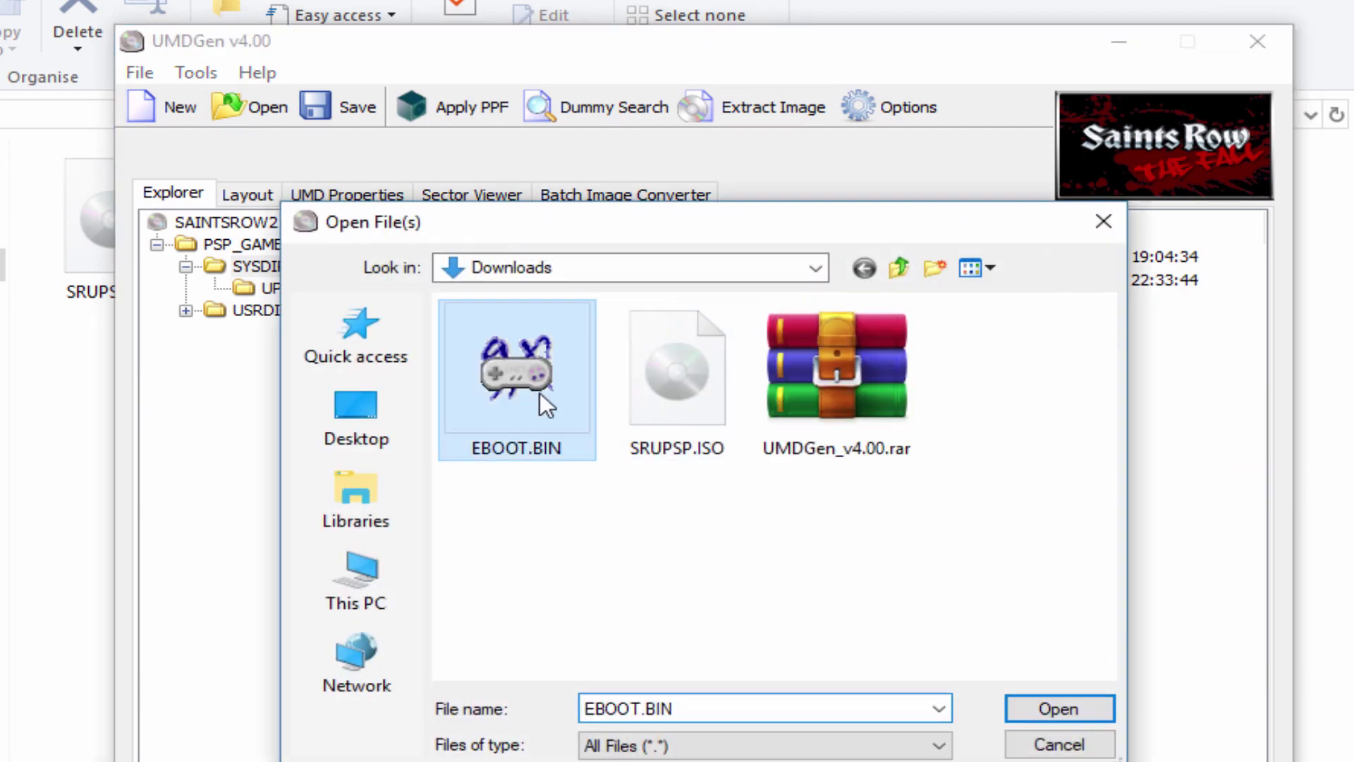
left_click(1037, 707)
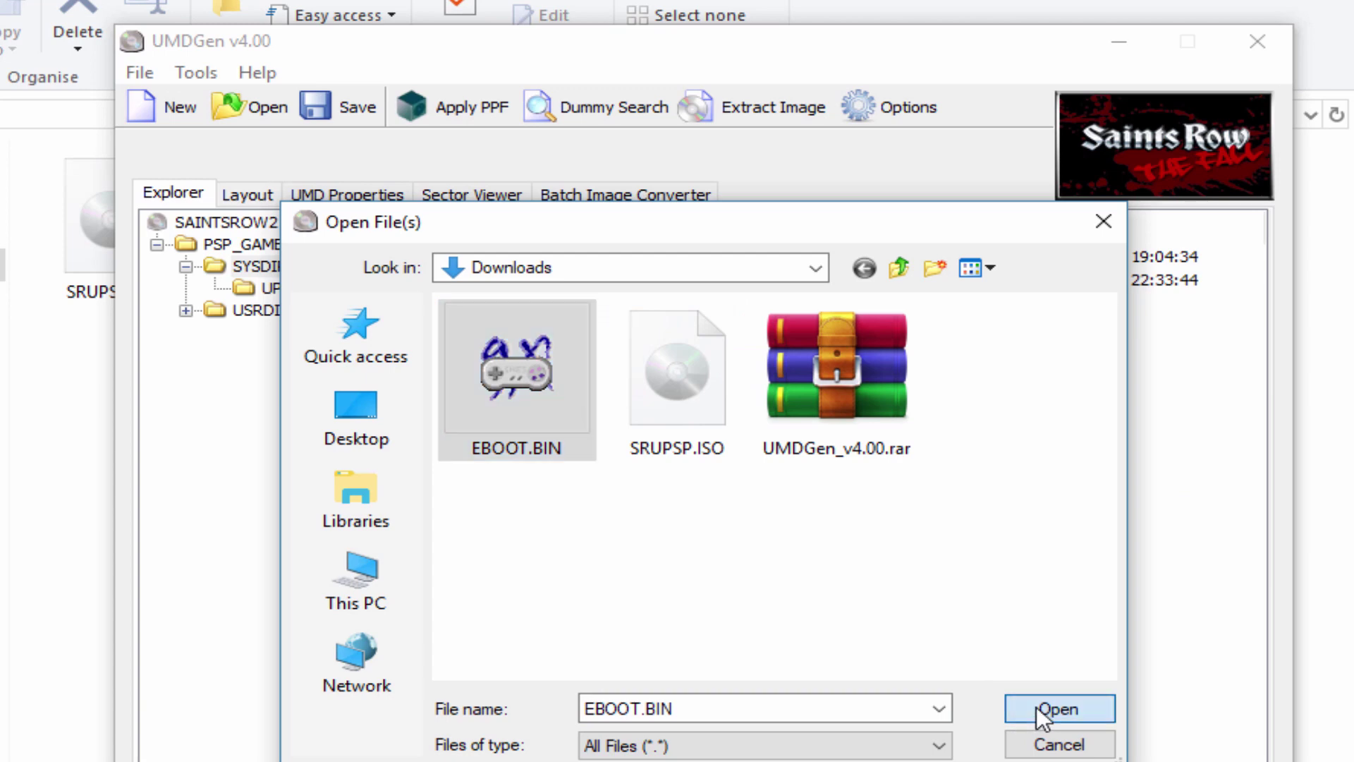
- Save the image as an uncompressed ISO named patchedSRUPSP.ISO in Downloads
left_click(360, 116)
left_click(561, 145)
left_click(508, 454)
left_click(658, 709)
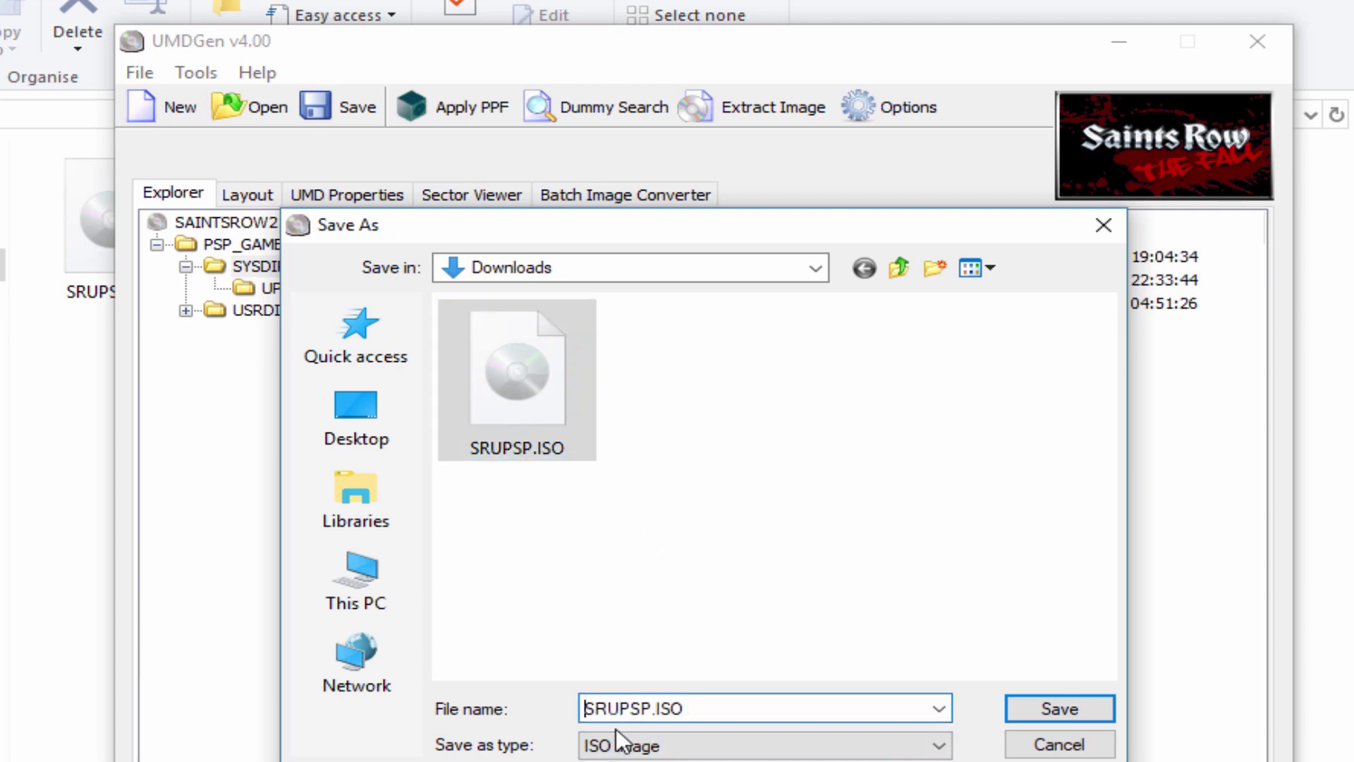
type("patched")
left_click(1080, 705)
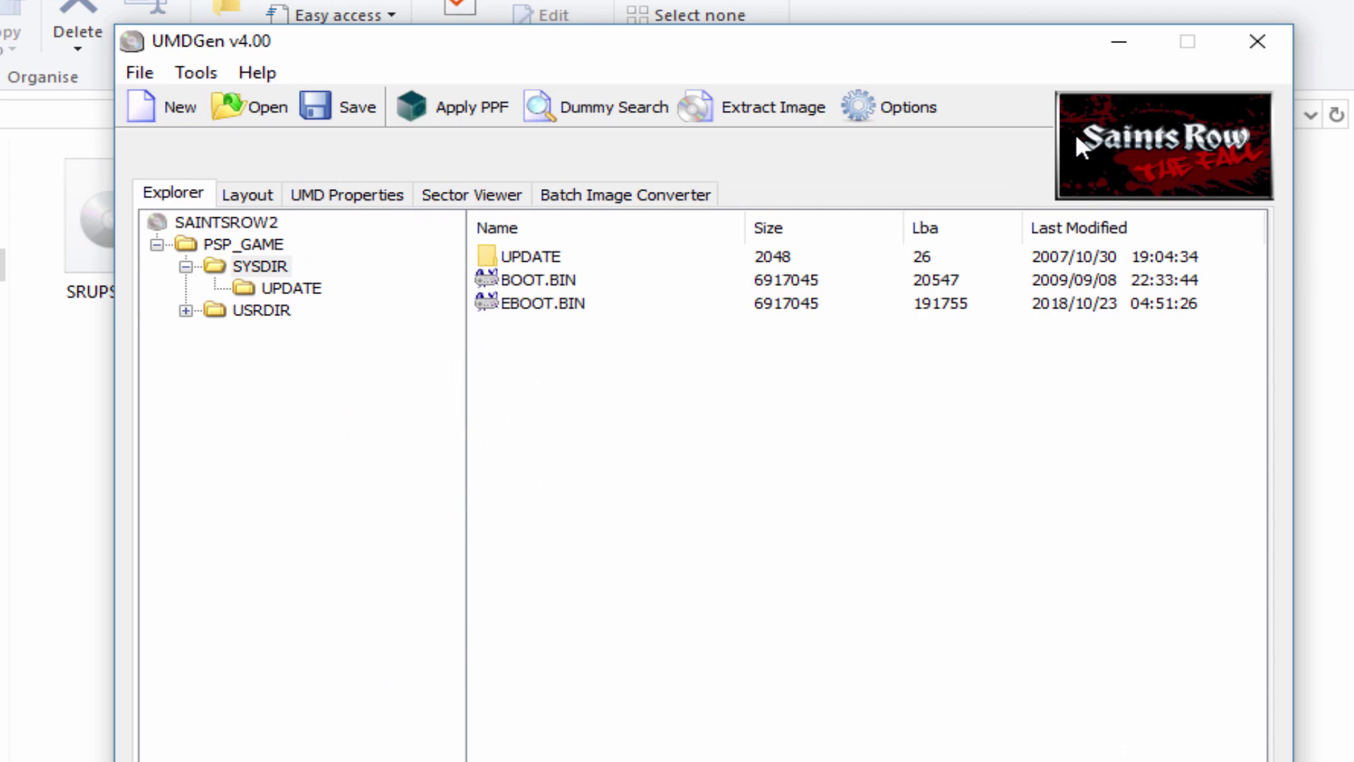
- Compare the sizes of patchedSRUPSP.ISO and SRUPSP.ISO in their Properties windows
left_click(1121, 44)
left_click_drag(681, 469, 539, 291)
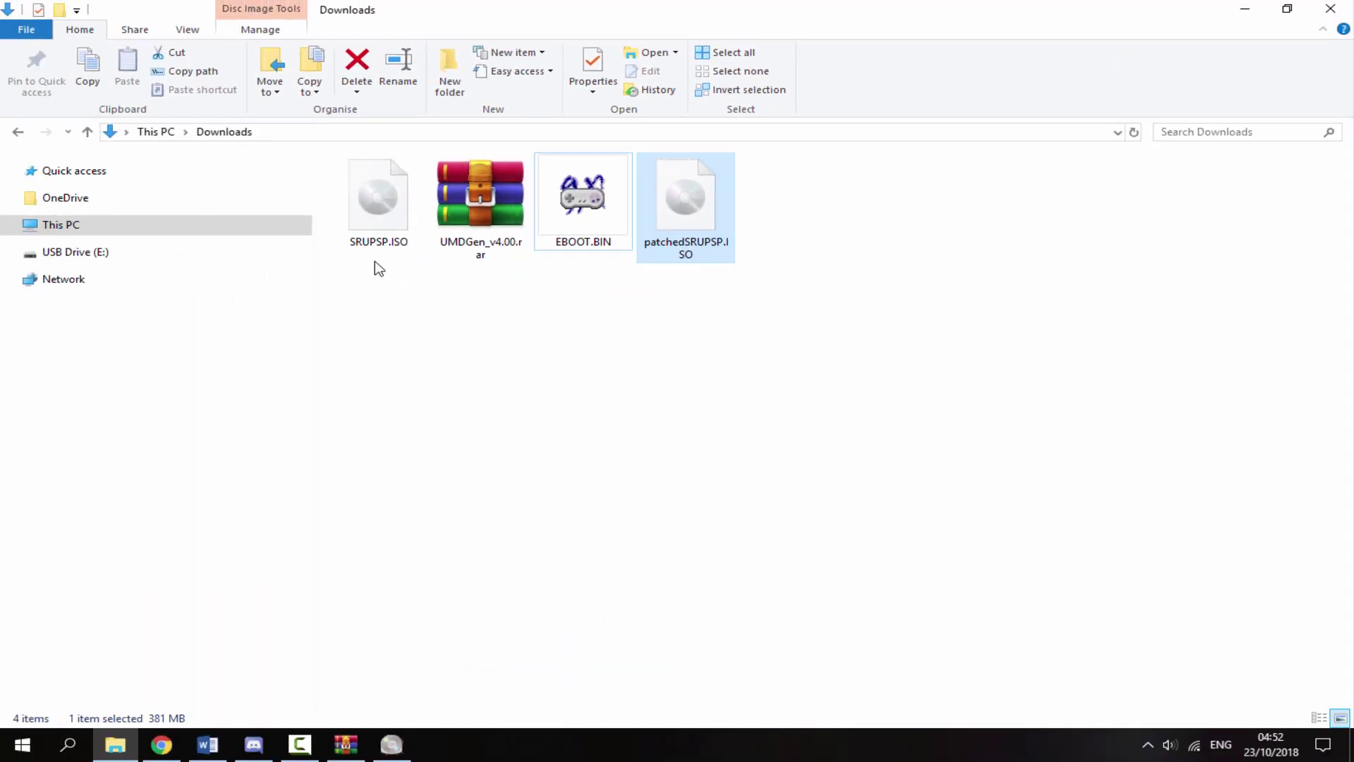
left_click(378, 208)
left_click(695, 224)
right_click(695, 221)
left_click(750, 672)
left_click(1026, 233)
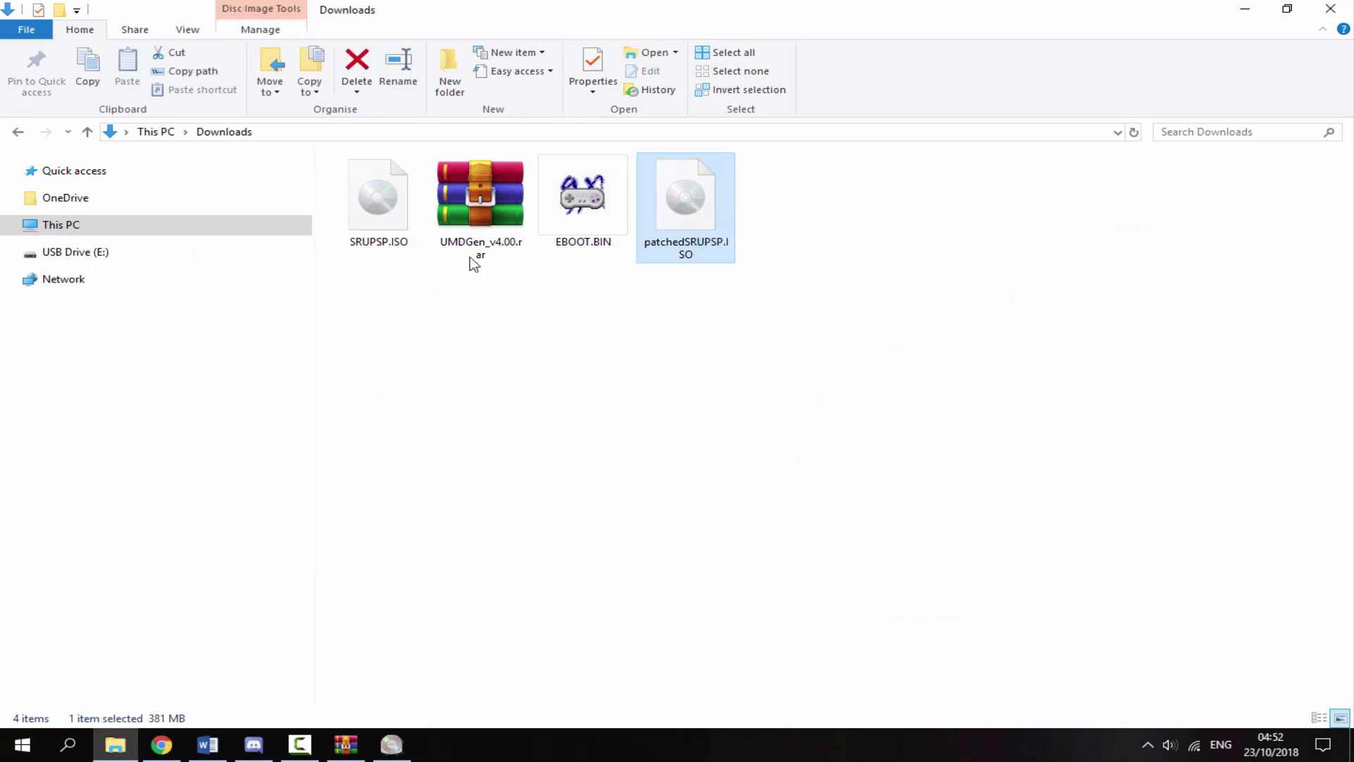
left_click(385, 233)
right_click(385, 232)
left_click(453, 682)
left_click(715, 243)
left_click(722, 324)
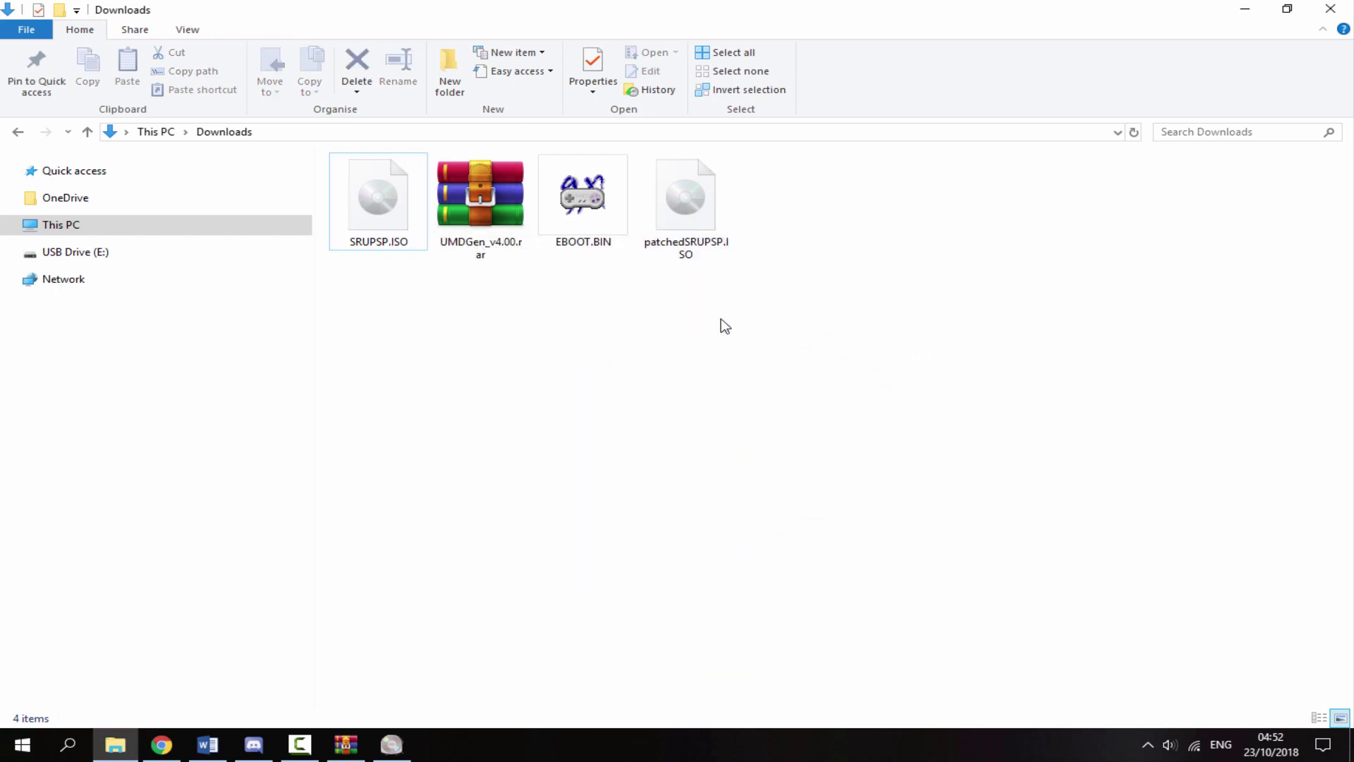
- Copy patchedSRUPSP.ISO and open USB Drive (E:) with hidden items shown
left_click(684, 216)
right_click(679, 216)
left_click(729, 573)
left_click(121, 251)
left_click(198, 30)
left_click(740, 91)
- Paste patchedSRUPSP.ISO into the USB drive's pspemu\ISO folder
double_click(371, 520)
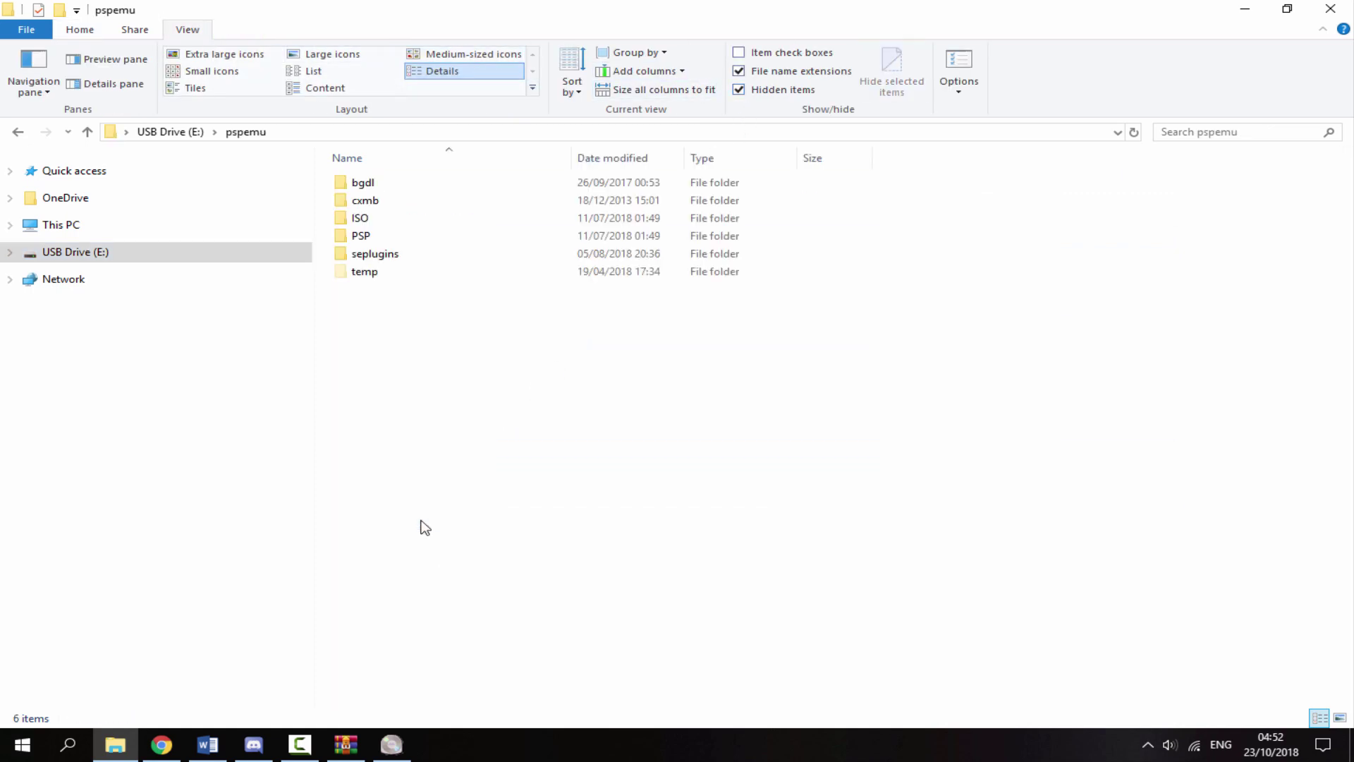
double_click(365, 220)
left_click(422, 183)
left_click(452, 255)
right_click(494, 268)
left_click(529, 378)
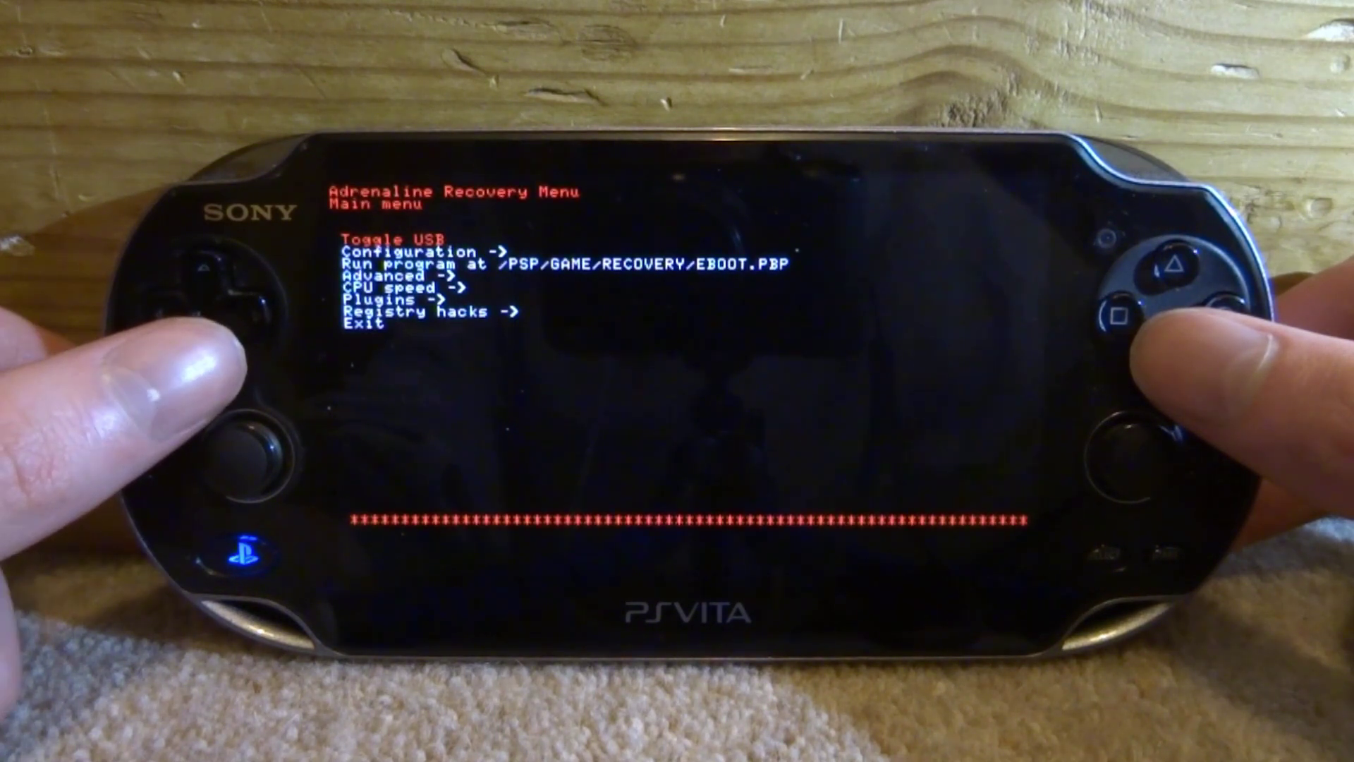
key("Down")
key("Down")
key("Return")
key("Down")
key("Return")
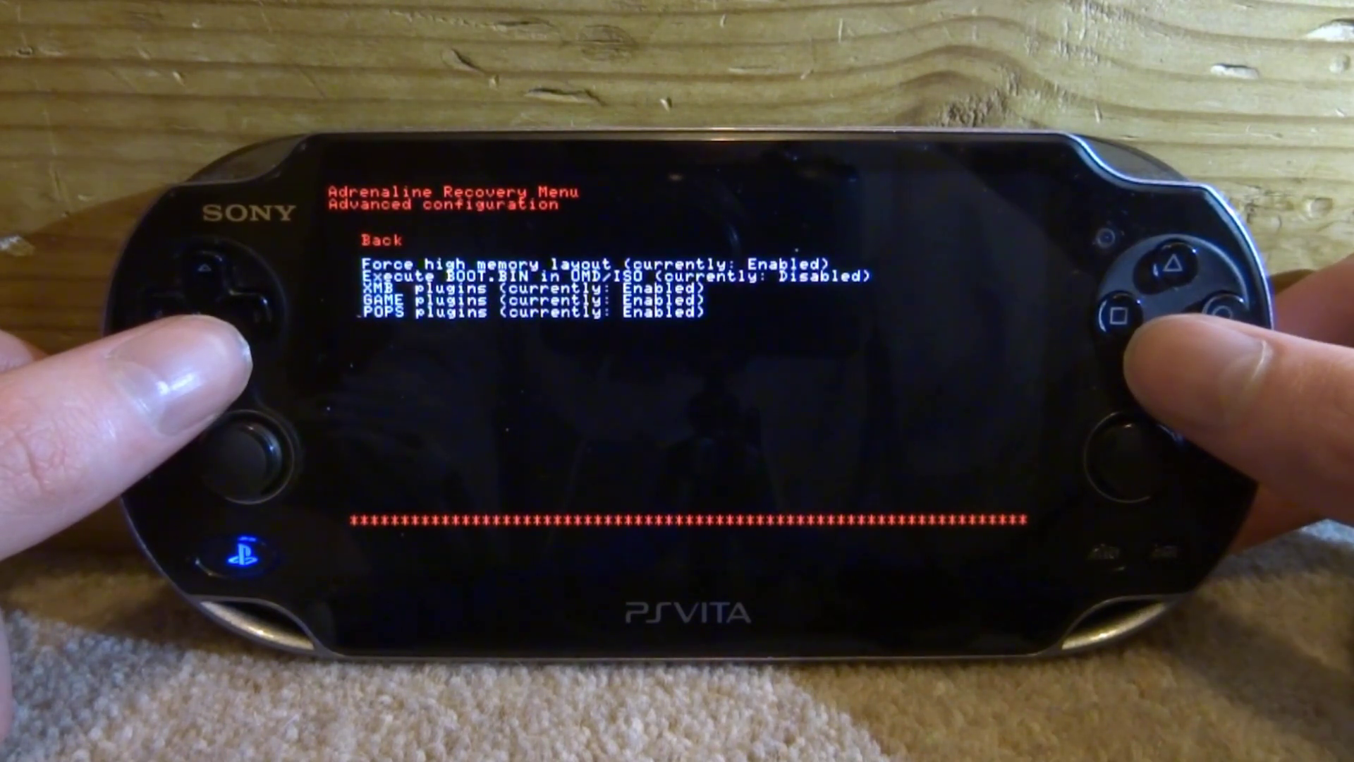
key("Down")
key("Return")
key("Return")
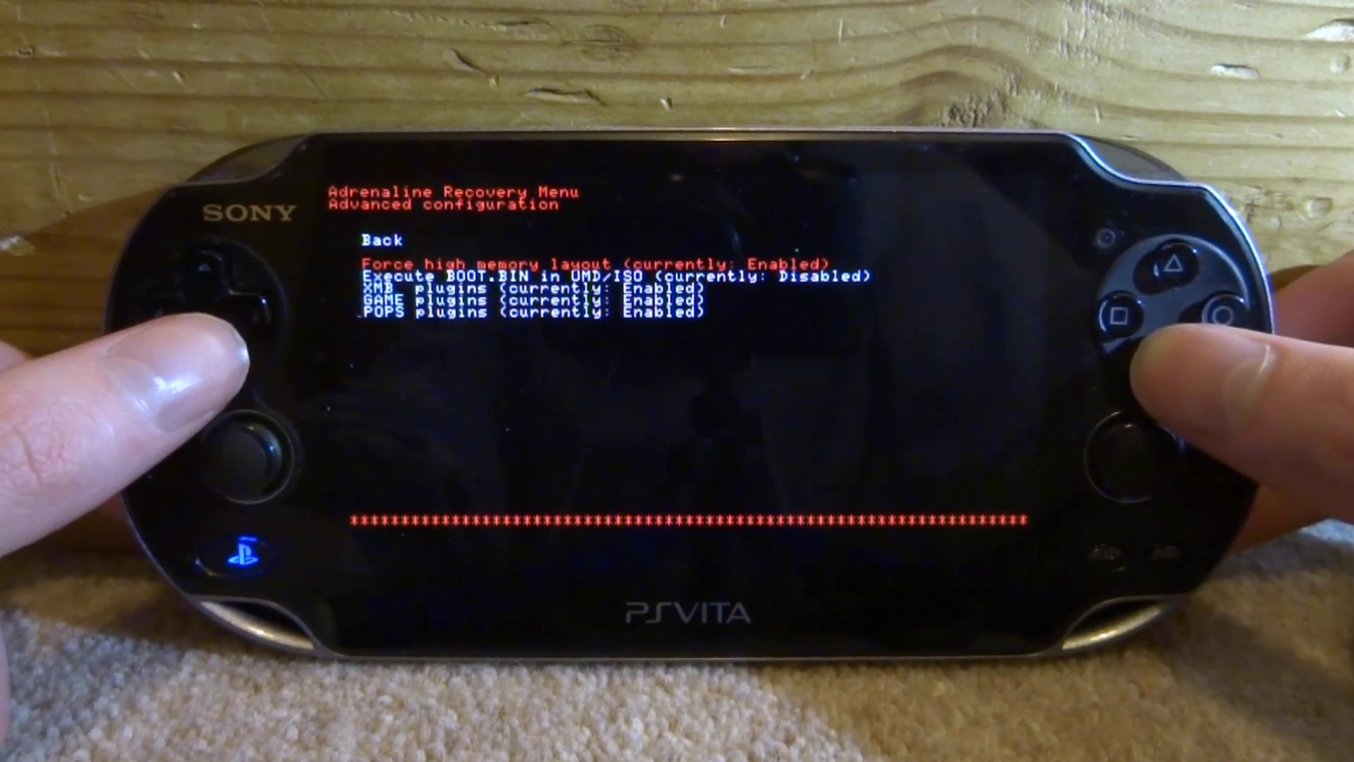
key("Up")
key("Return")
key("Return")
key("Return")
key("Down")
key("Down")
key("Down")
key("Down")
key("Return")
key("Return")
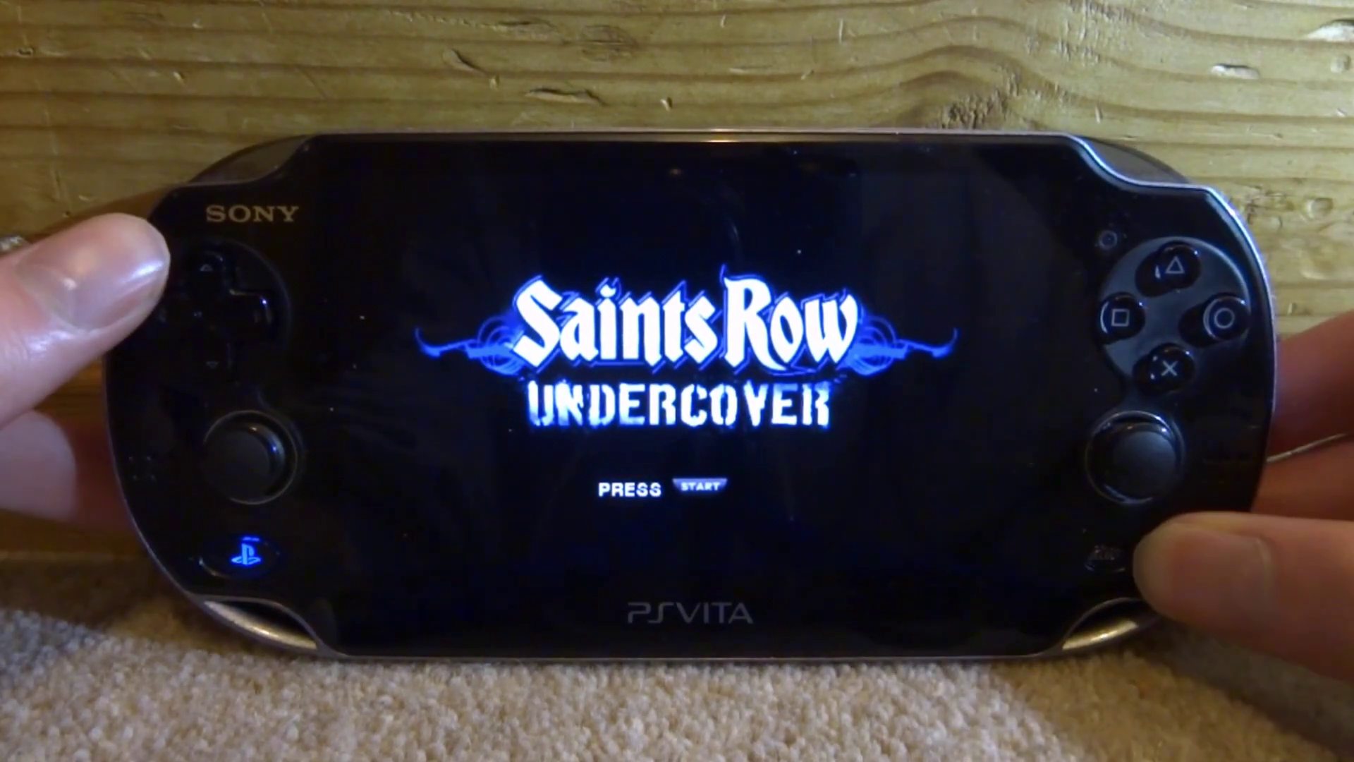
- Get past the title screen and start a Single Player New Game
key("Return")
key("Down")
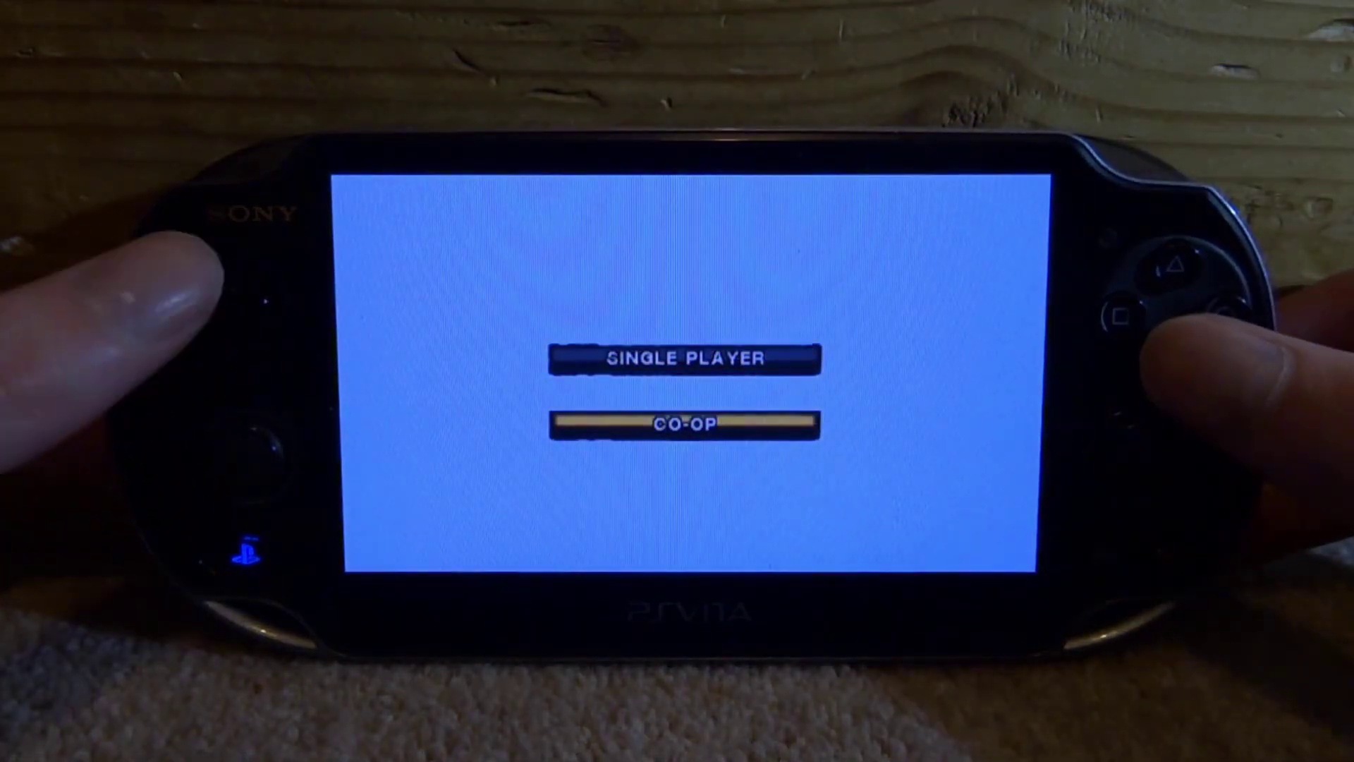
key("Up")
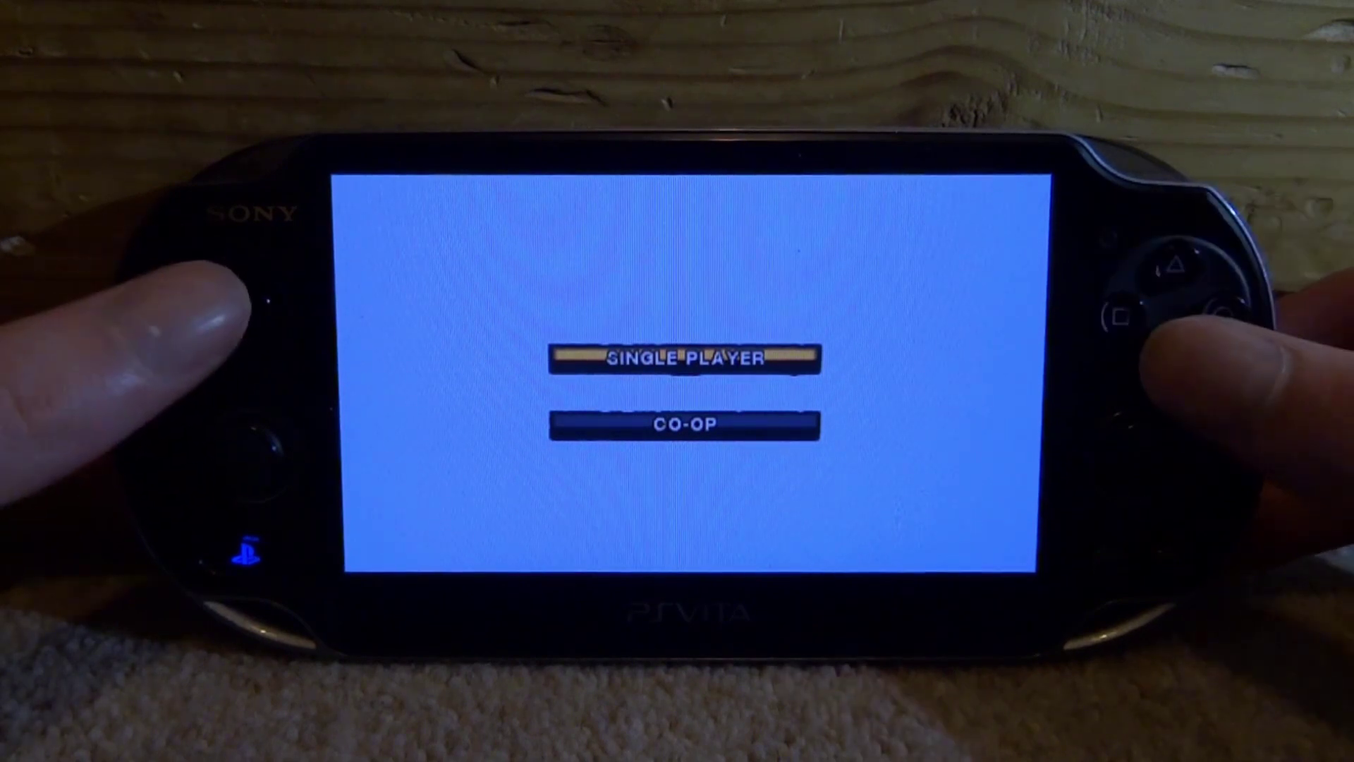
key("Return")
key("Down")
key("Up")
key("Return")
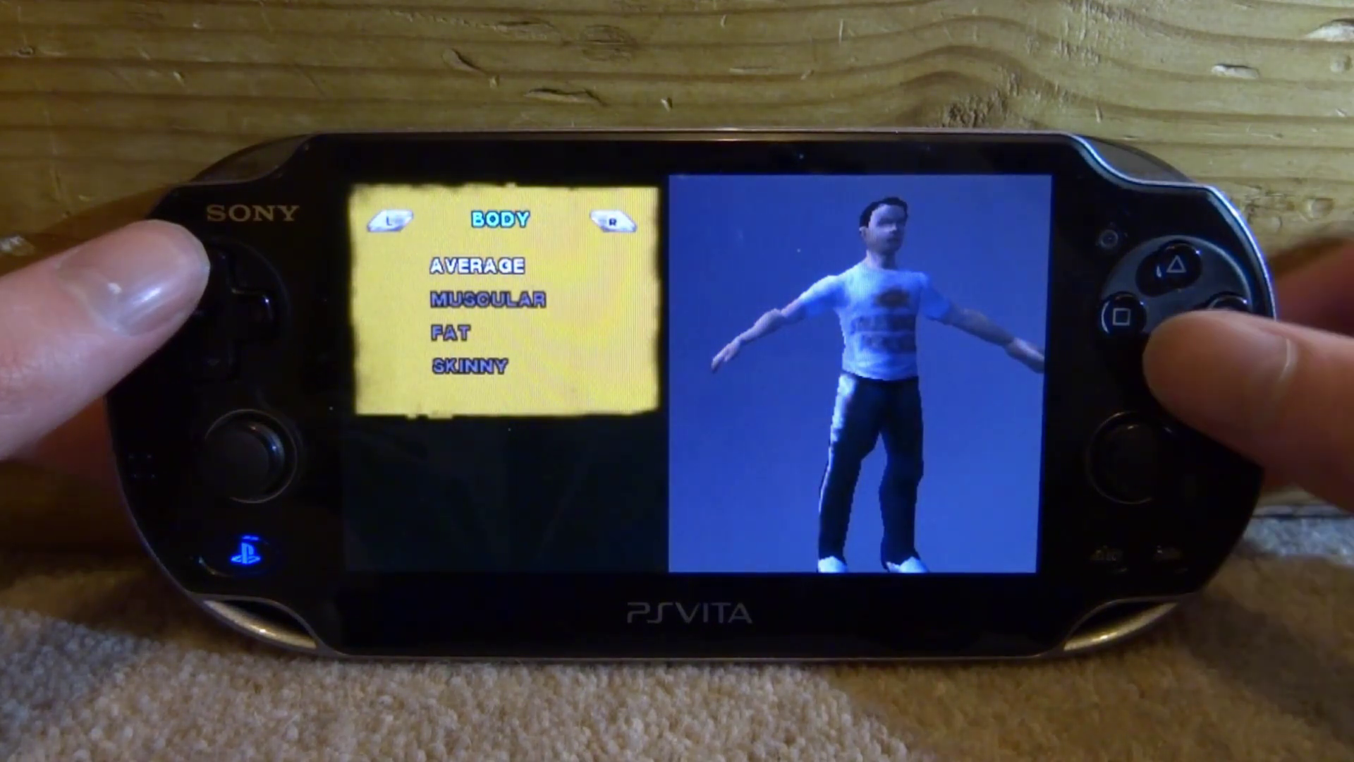
- Preview the Skinny, Fat, Muscular and Average body types, then advance through Race to Hair
key("Down")
key("Down")
key("Up")
key("Up")
key("Up")
key("Down")
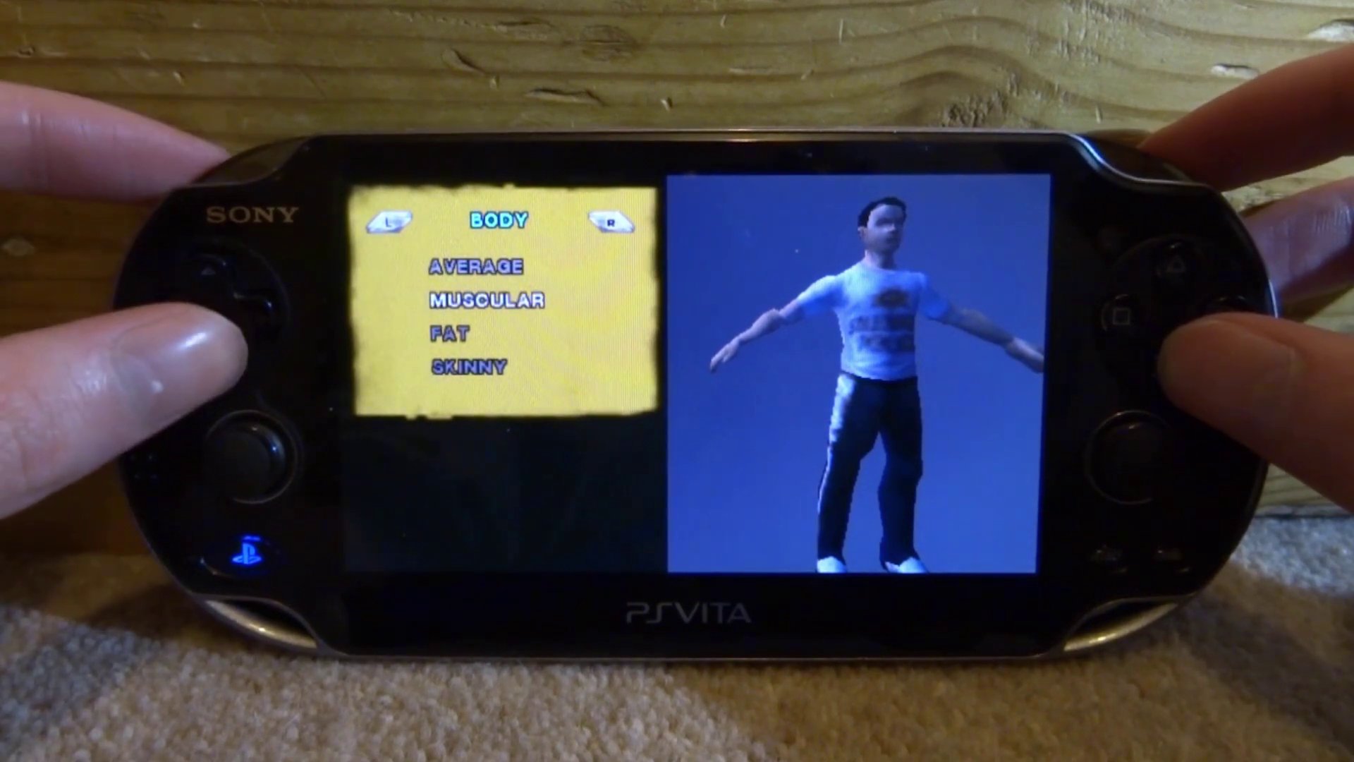
key("Down")
key("Down")
key("Up")
key("Down")
key("Down")
key("Return")
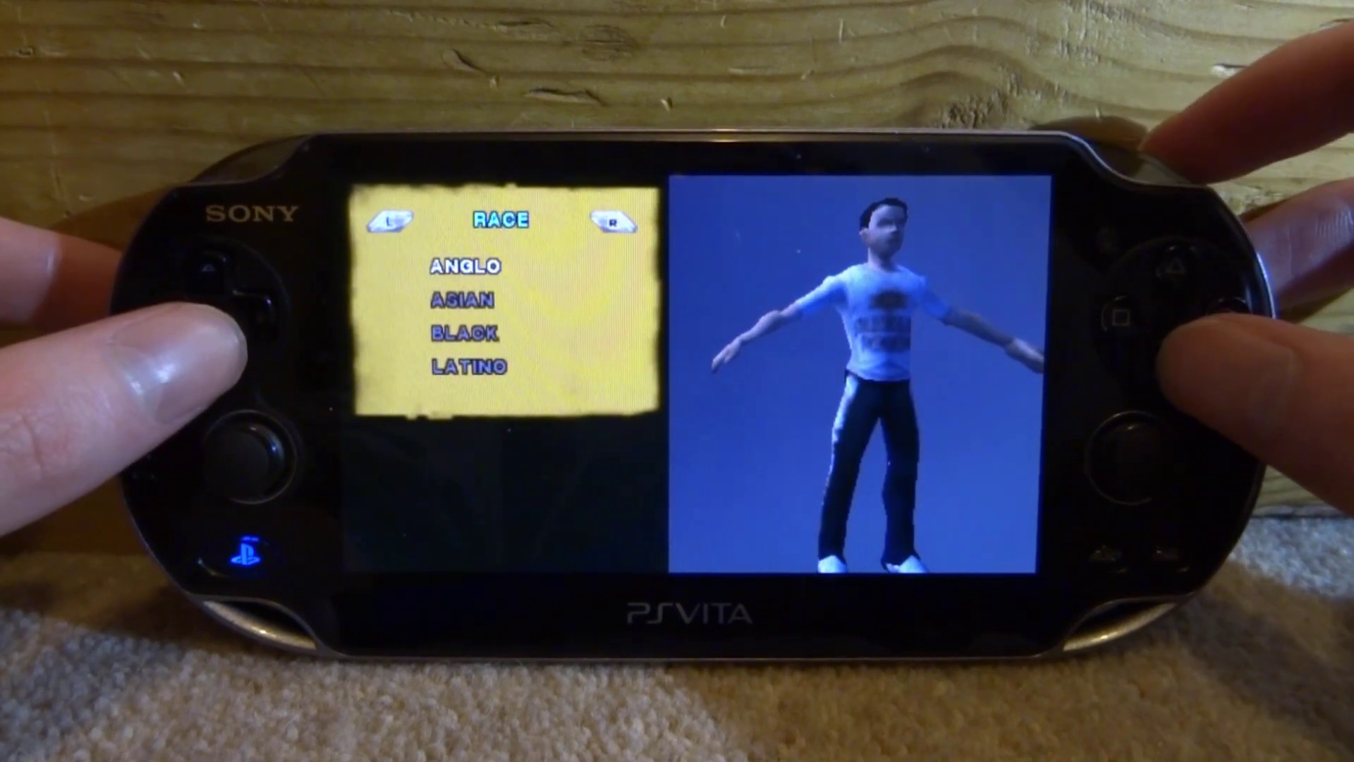
key("Return")
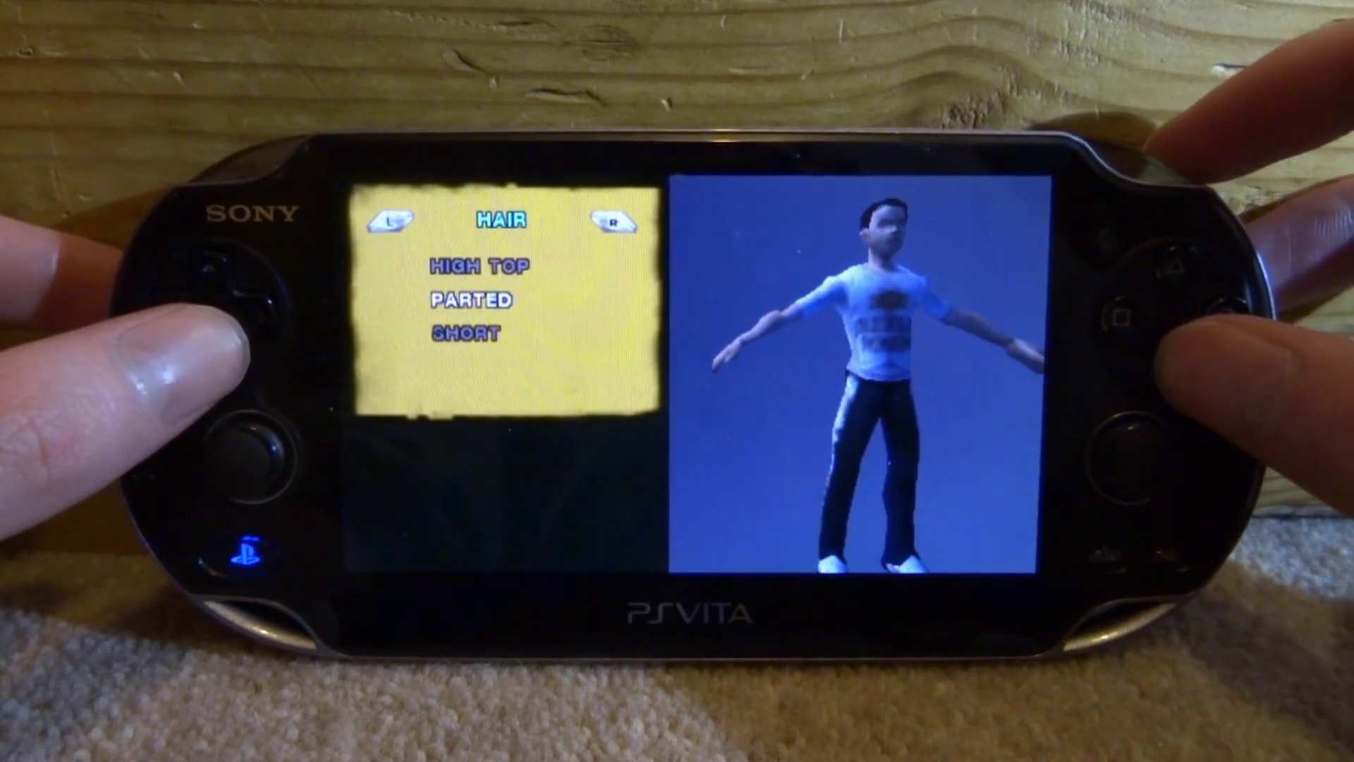